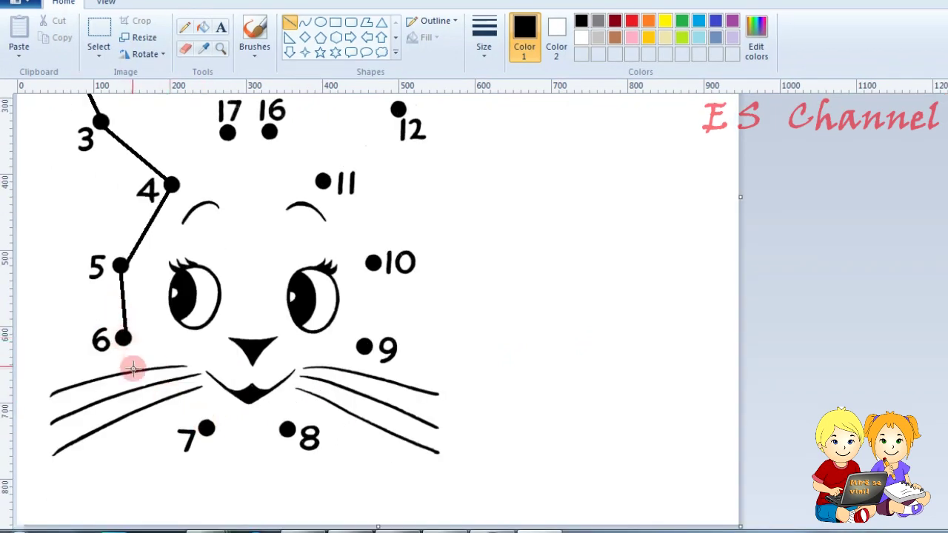
# Draw black straight lines connecting dots 6, 7, 8, 9 and 10 to outline the lower part of the rabbit's face
pyautogui.moveTo(123, 337)
pyautogui.mouseDown()
pyautogui.moveTo(181, 437)
pyautogui.moveTo(205, 428)
pyautogui.mouseUp()
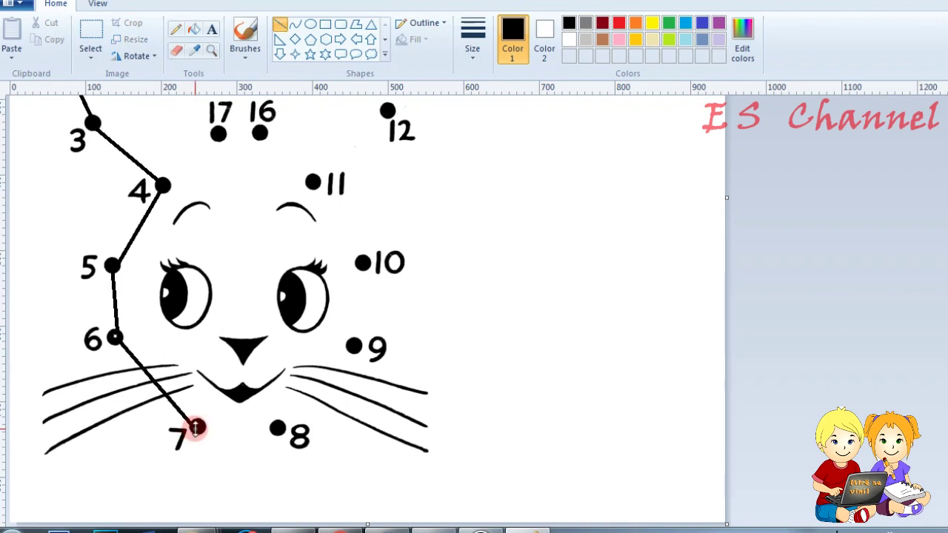
pyautogui.moveTo(275, 428); pyautogui.dragTo(206, 425)
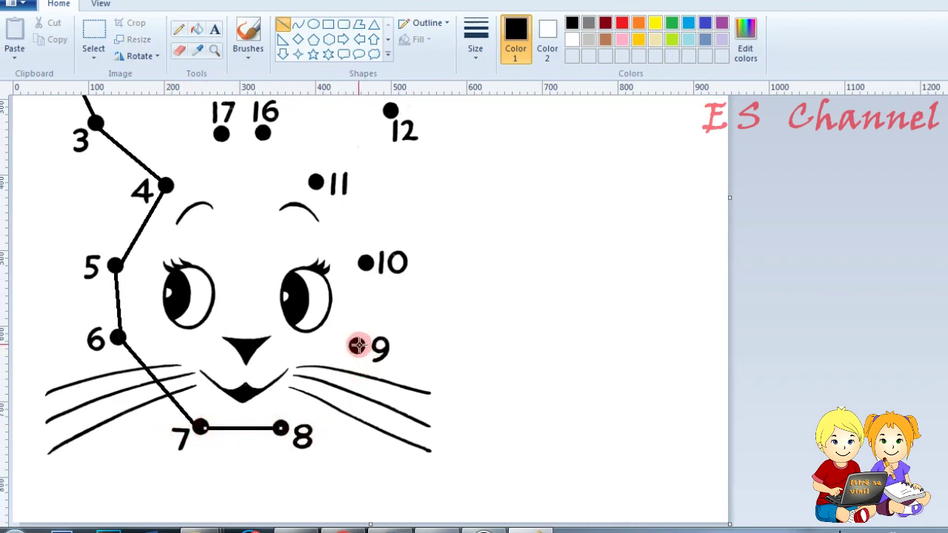
pyautogui.moveTo(356, 345); pyautogui.dragTo(281, 430)
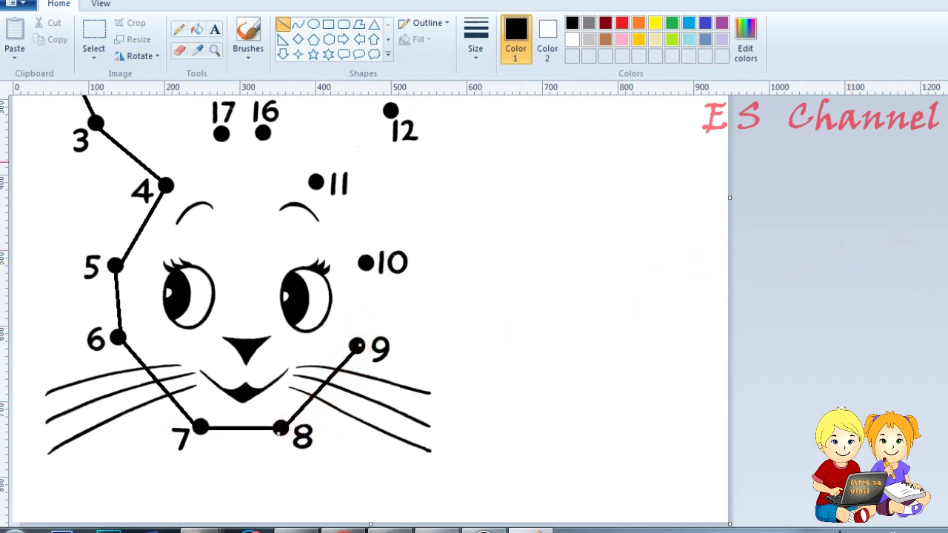
pyautogui.scroll(3, 371, 311)
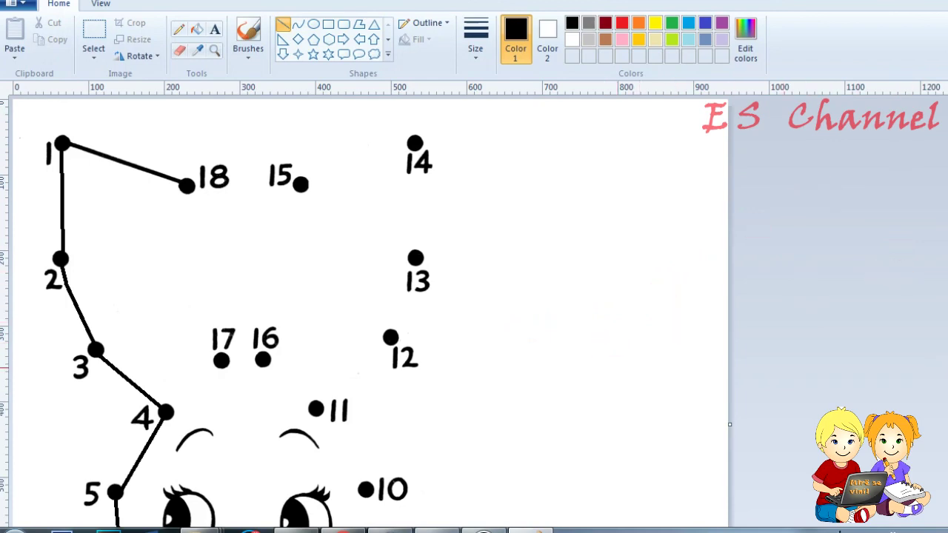
pyautogui.scroll(-1, 792, 372)
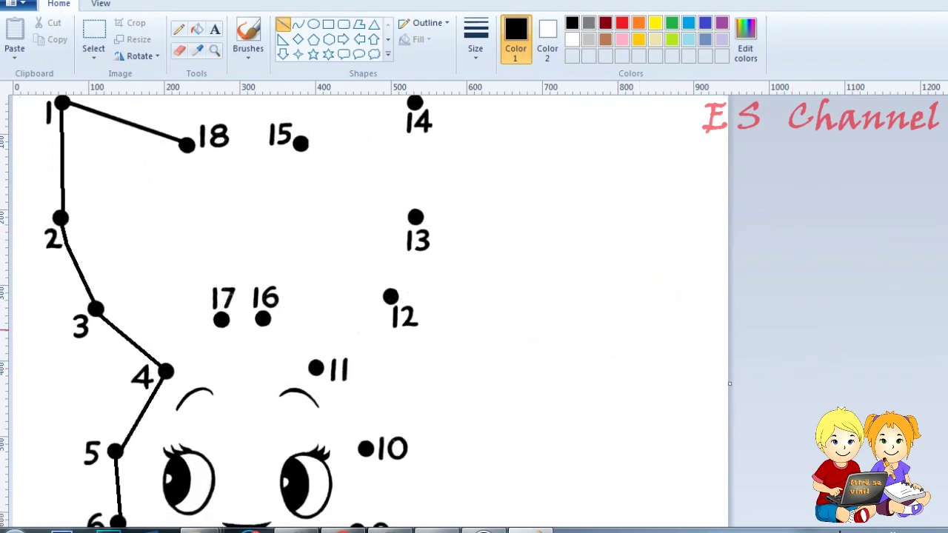
pyautogui.scroll(-2, 806, 388)
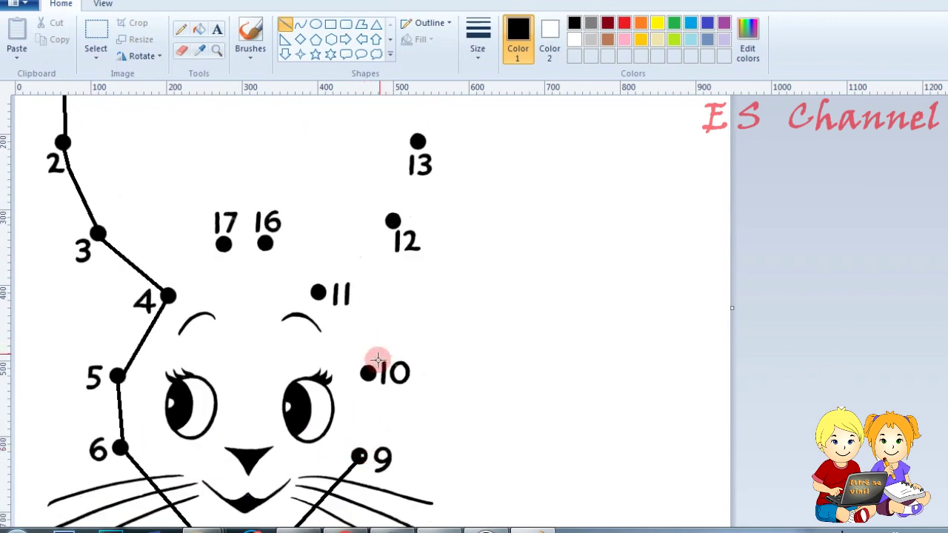
pyautogui.moveTo(368, 373); pyautogui.dragTo(360, 458)
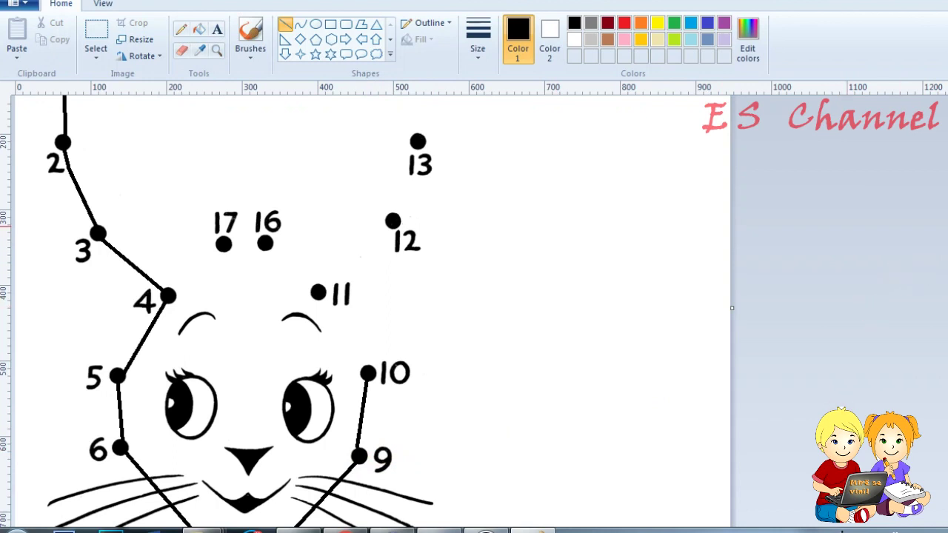
# Connect dots 10, 11, 12, 13 and 14 with black straight lines up the outer side of the ear
pyautogui.scroll(3, 916, 132)
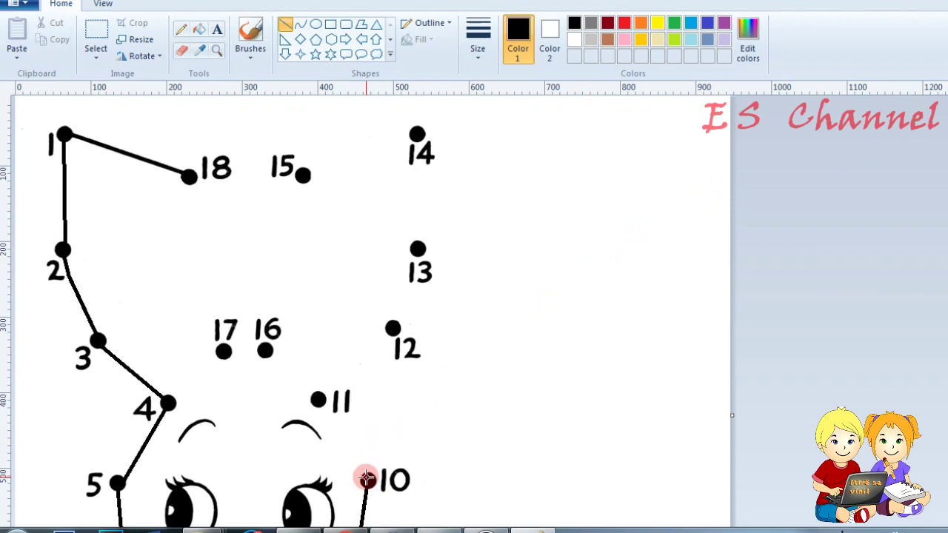
pyautogui.moveTo(366, 478); pyautogui.dragTo(320, 402)
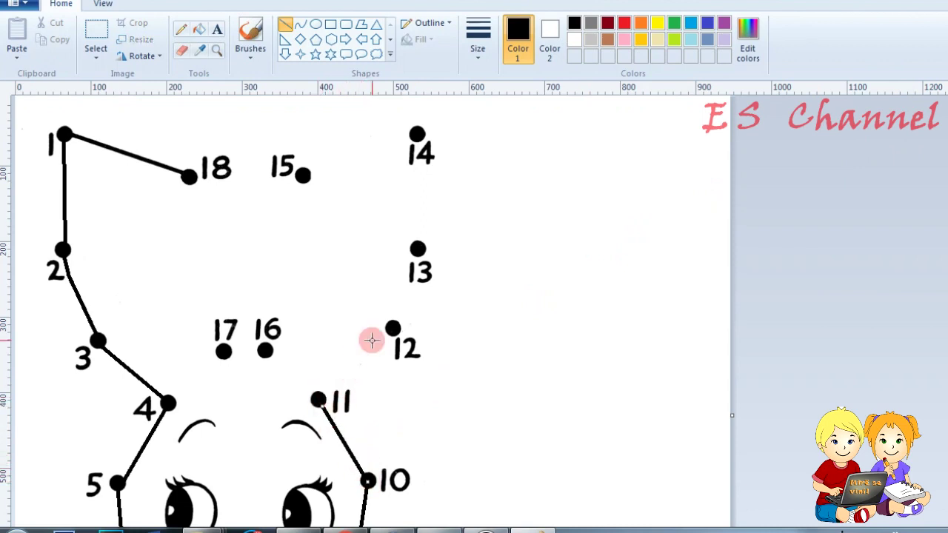
pyautogui.moveTo(393, 328); pyautogui.dragTo(318, 400)
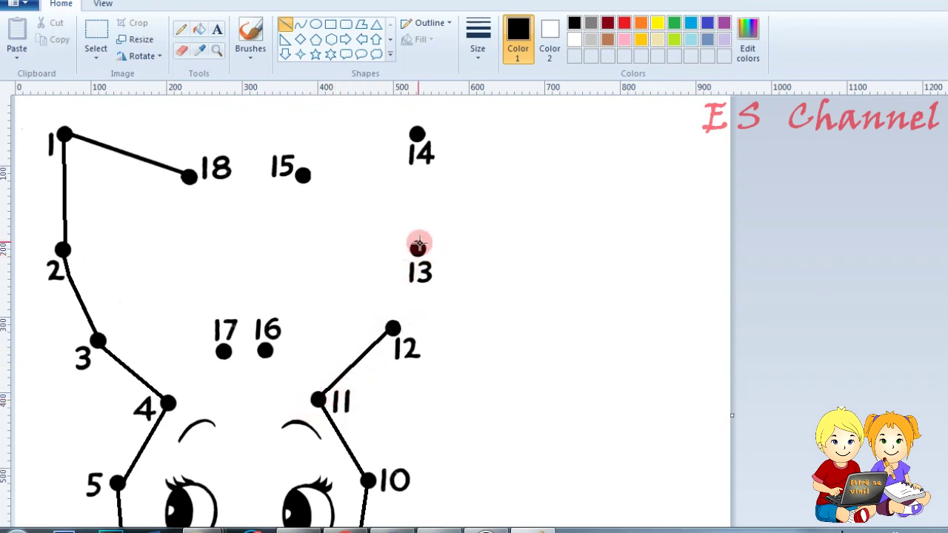
pyautogui.moveTo(418, 248); pyautogui.dragTo(392, 323)
pyautogui.moveTo(417, 134)
pyautogui.mouseDown()
pyautogui.moveTo(423, 218)
pyautogui.moveTo(408, 258)
pyautogui.moveTo(419, 252)
pyautogui.moveTo(416, 131)
pyautogui.moveTo(392, 144)
pyautogui.moveTo(417, 132)
pyautogui.mouseUp()
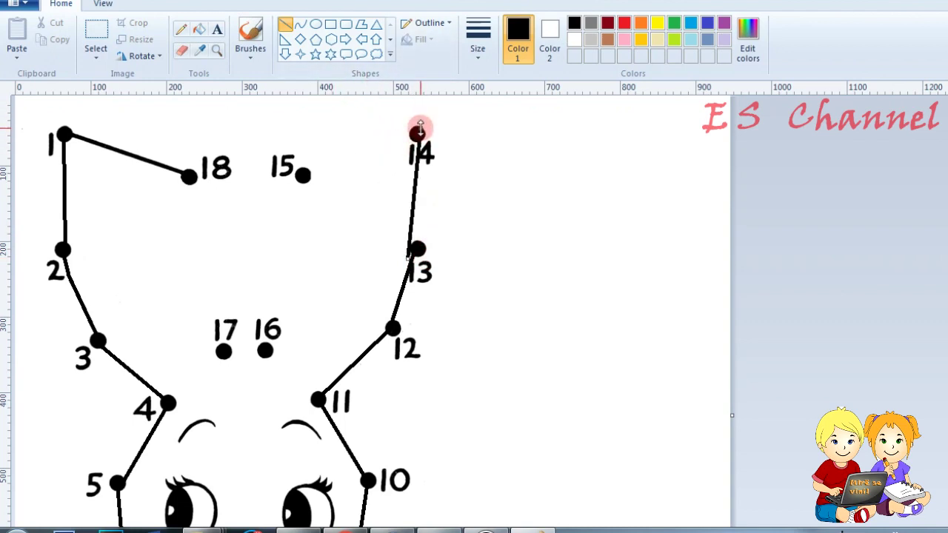
# Close the rabbit's outline with black straight lines joining dots 14, 15, 16, 17 and 18
pyautogui.moveTo(304, 174)
pyautogui.mouseDown()
pyautogui.moveTo(440, 121)
pyautogui.moveTo(417, 132)
pyautogui.mouseUp()
pyautogui.moveTo(302, 180); pyautogui.dragTo(266, 349)
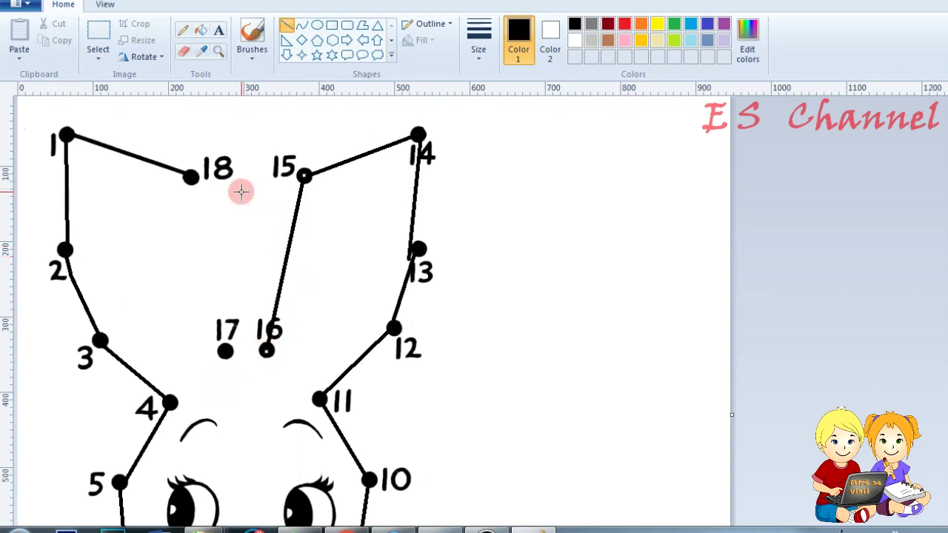
pyautogui.moveTo(226, 352); pyautogui.dragTo(266, 351)
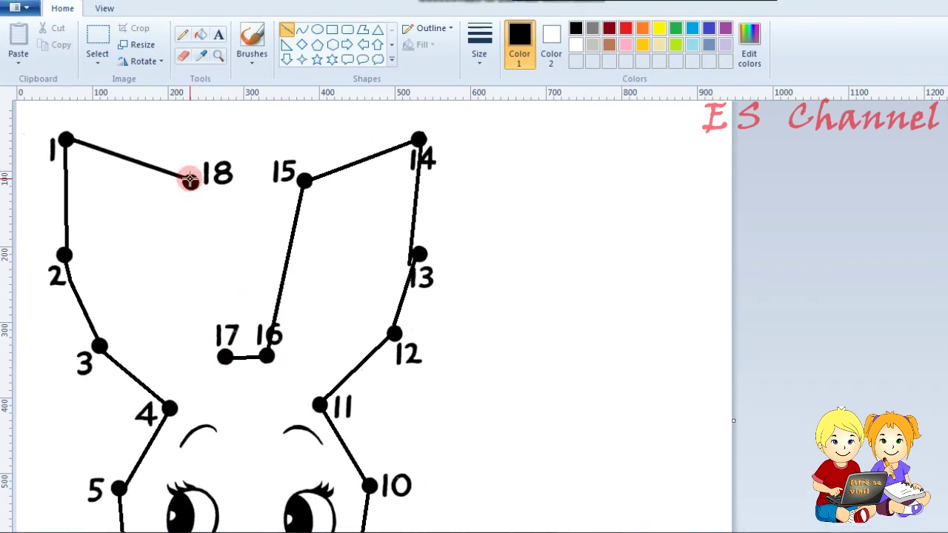
pyautogui.moveTo(190, 180); pyautogui.dragTo(215, 286)
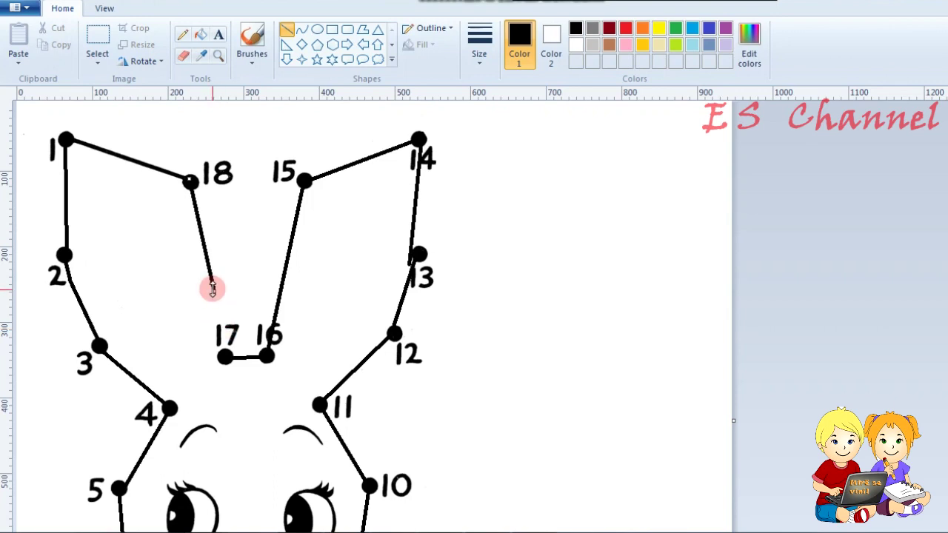
pyautogui.moveTo(212, 288); pyautogui.dragTo(226, 357)
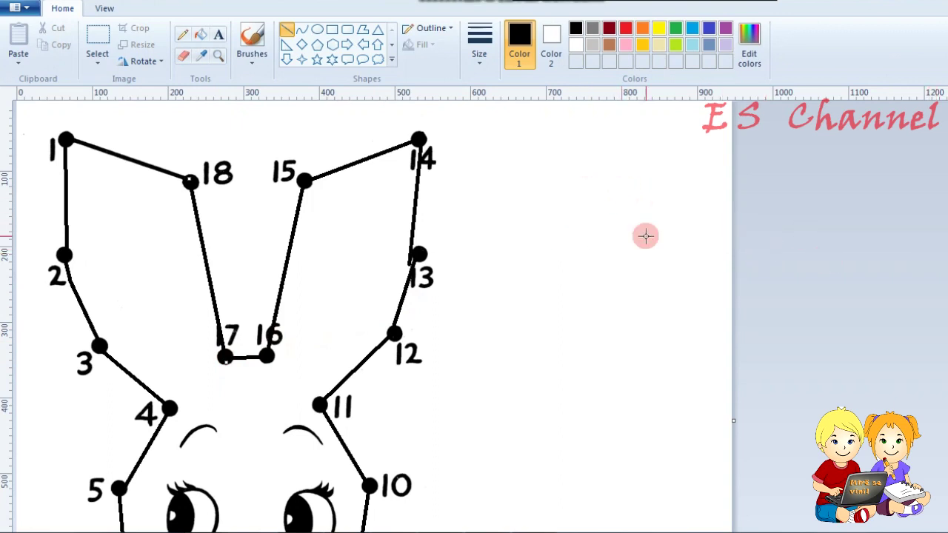
# Fill the rabbit's head and ears with brown
pyautogui.click(609, 44)
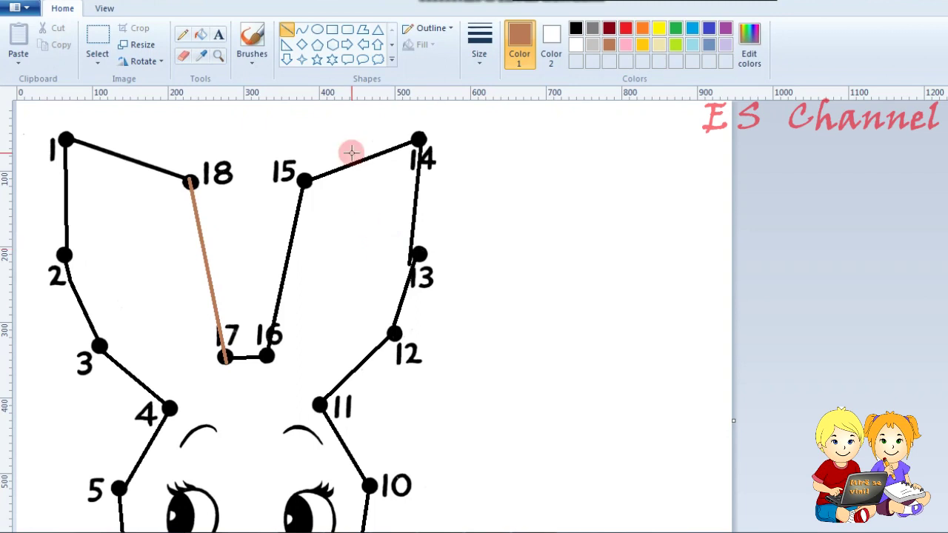
pyautogui.click(202, 35)
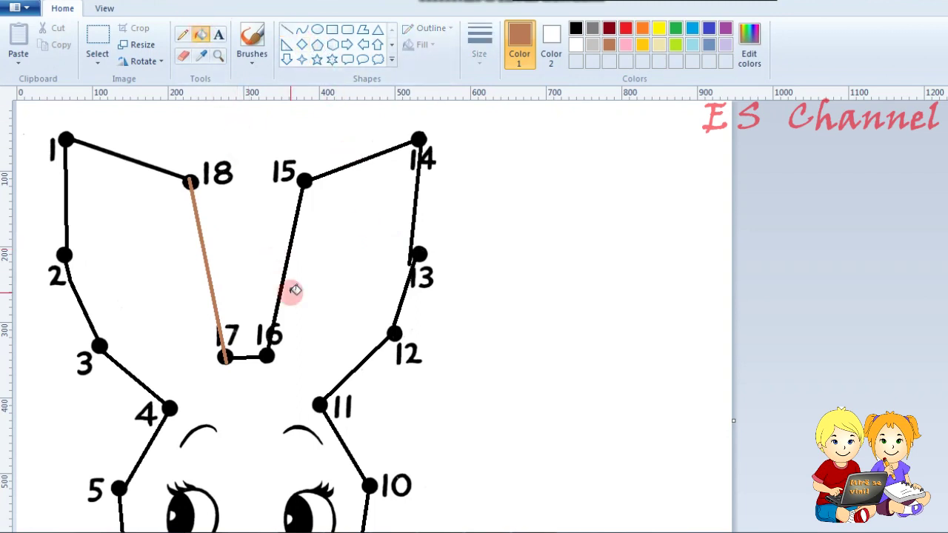
pyautogui.click(296, 292)
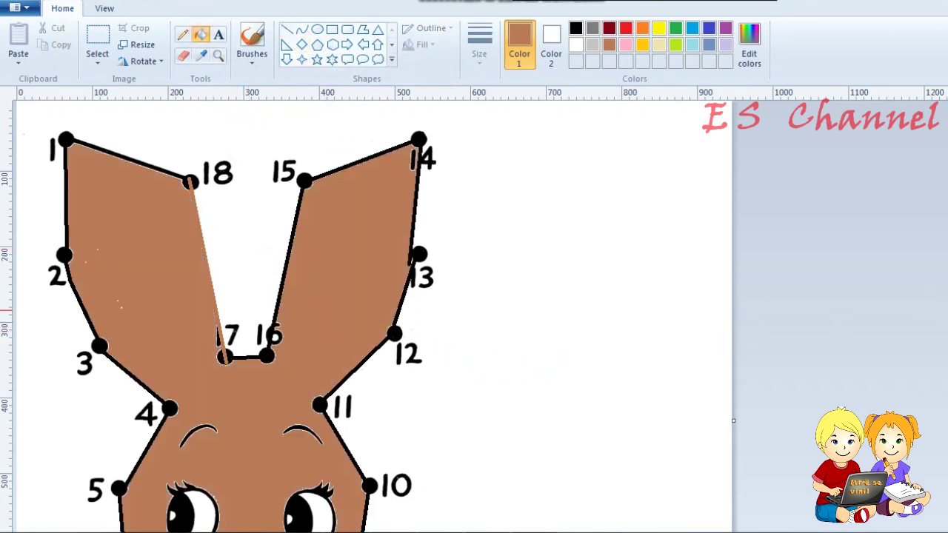
# Fill the rabbit's mouth with red
pyautogui.scroll(-4, 370, 319)
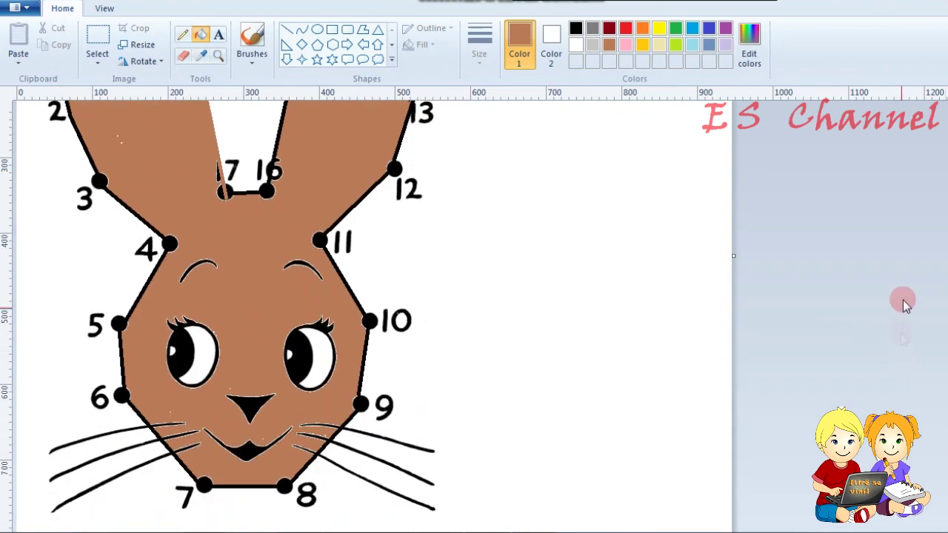
pyautogui.click(625, 30)
pyautogui.click(252, 452)
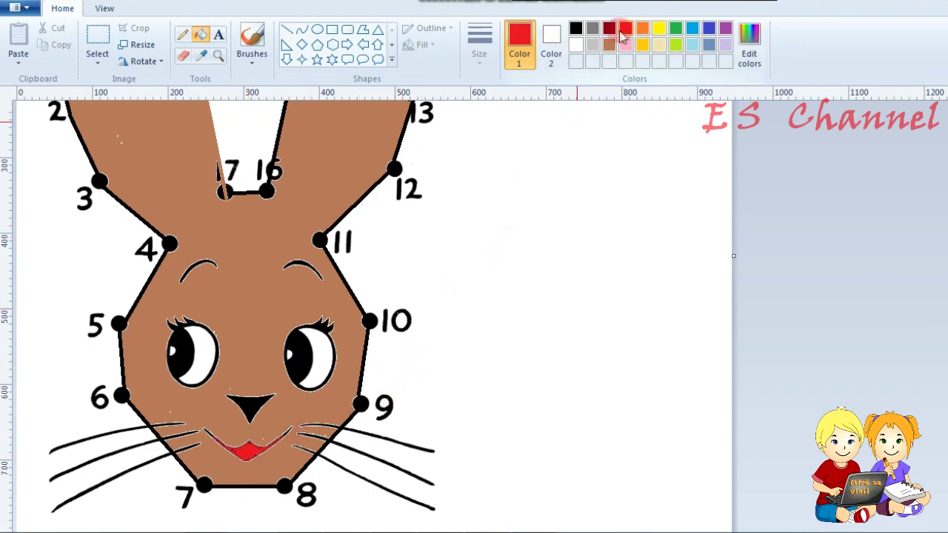
# Choose a very dark red from the basic colors in the color editor and fill the rabbit's nose with it
pyautogui.click(749, 50)
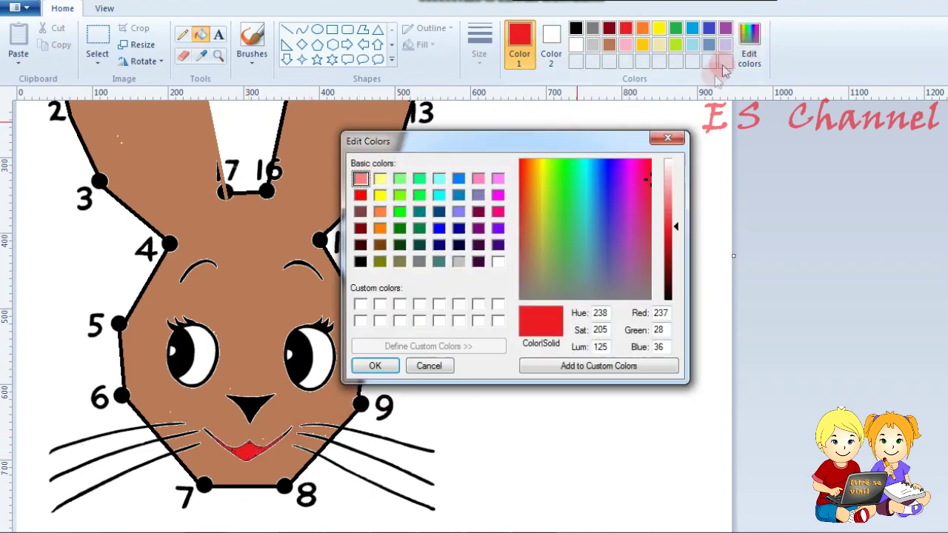
pyautogui.click(362, 247)
pyautogui.click(378, 366)
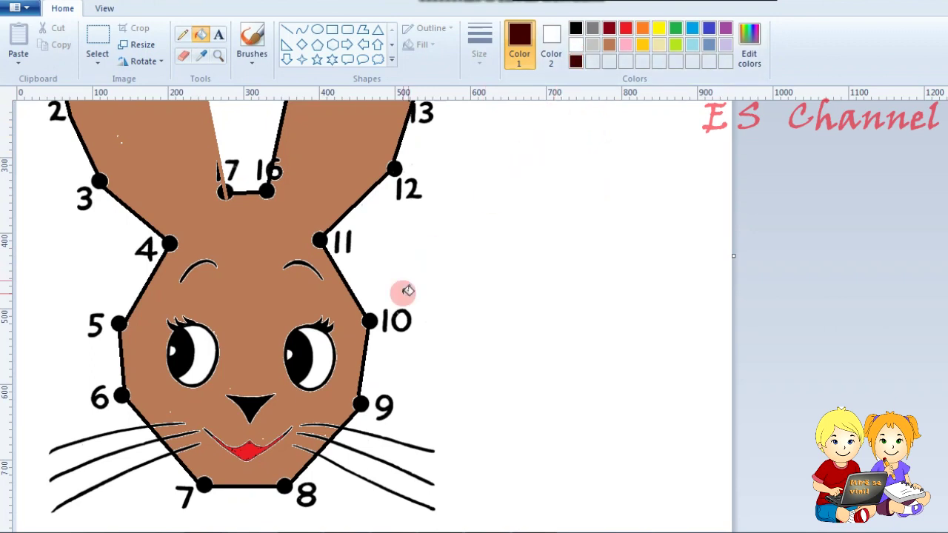
pyautogui.click(263, 401)
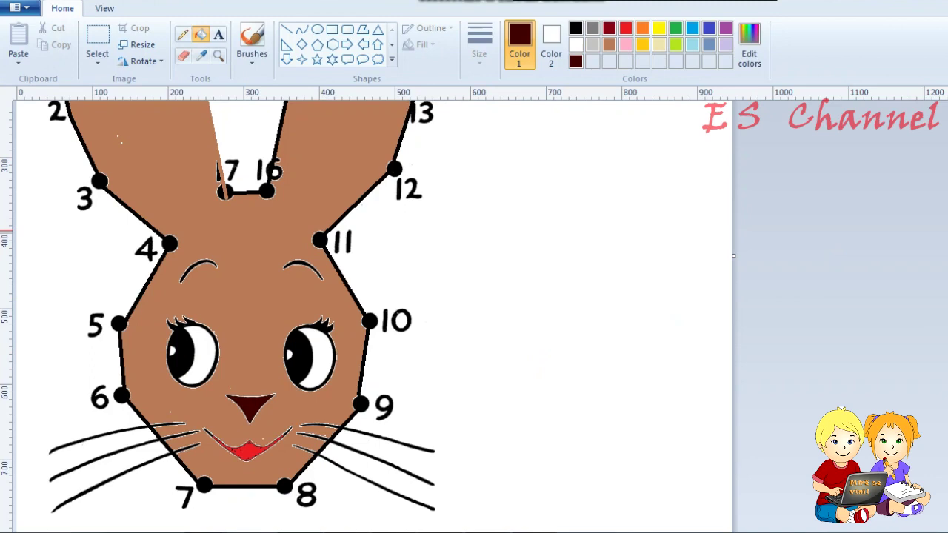
# Redraw the ear edge between dots 18 and 17 with a dark straight line over the brown one
pyautogui.scroll(3, 222, 311)
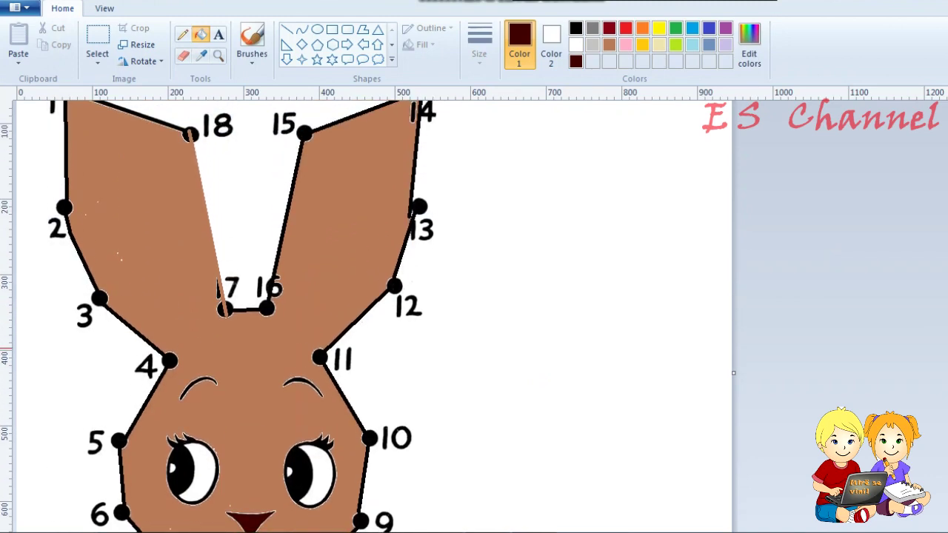
pyautogui.scroll(1, 222, 317)
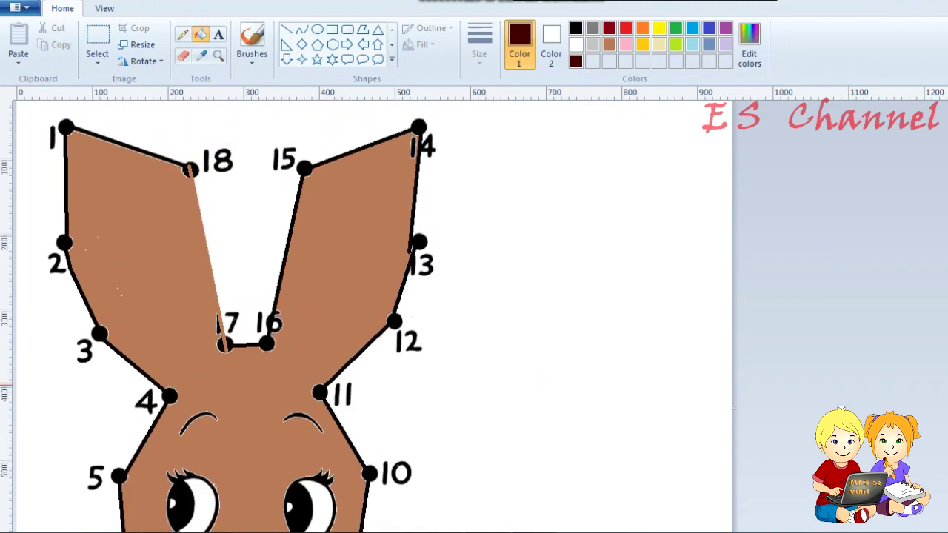
pyautogui.click(286, 30)
pyautogui.moveTo(190, 170)
pyautogui.mouseDown()
pyautogui.moveTo(232, 364)
pyautogui.moveTo(224, 347)
pyautogui.mouseUp()
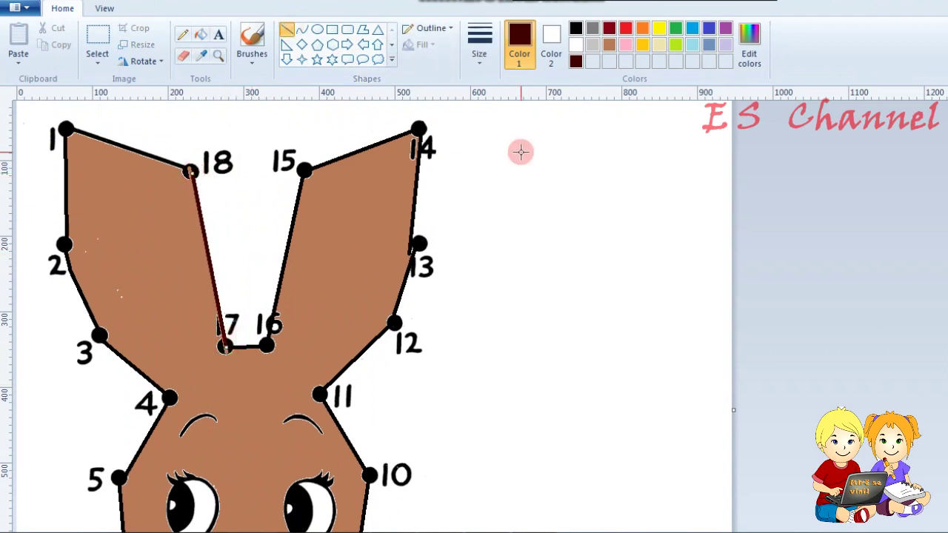
# Handwrite the name in red with the Pencil at the thickest size in the blank area beside the rabbit, and underline it
pyautogui.scroll(-4, 851, 296)
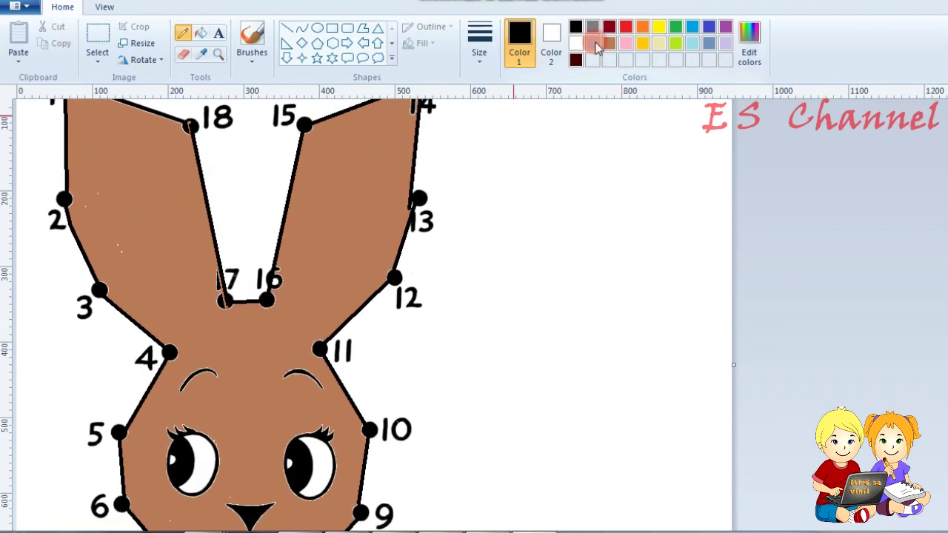
pyautogui.click(626, 28)
pyautogui.click(497, 138)
pyautogui.moveTo(498, 138)
pyautogui.mouseDown()
pyautogui.moveTo(489, 184)
pyautogui.moveTo(496, 212)
pyautogui.mouseUp()
pyautogui.click(480, 52)
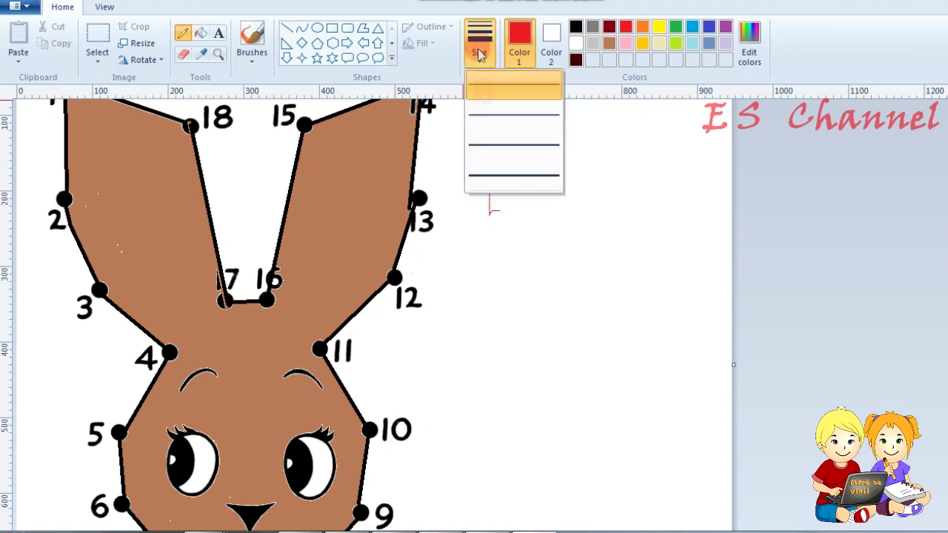
pyautogui.click(493, 182)
pyautogui.moveTo(488, 188)
pyautogui.mouseDown()
pyautogui.moveTo(491, 212)
pyautogui.moveTo(502, 210)
pyautogui.moveTo(492, 188)
pyautogui.mouseUp()
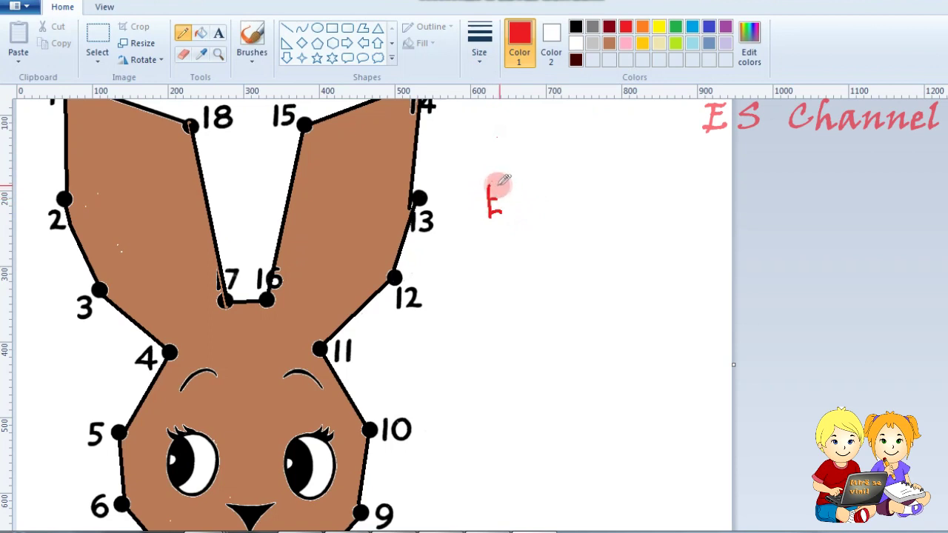
pyautogui.moveTo(495, 181)
pyautogui.mouseDown()
pyautogui.moveTo(514, 183)
pyautogui.moveTo(511, 214)
pyautogui.moveTo(529, 209)
pyautogui.moveTo(539, 187)
pyautogui.moveTo(557, 192)
pyautogui.moveTo(556, 212)
pyautogui.moveTo(568, 199)
pyautogui.moveTo(567, 220)
pyautogui.mouseUp()
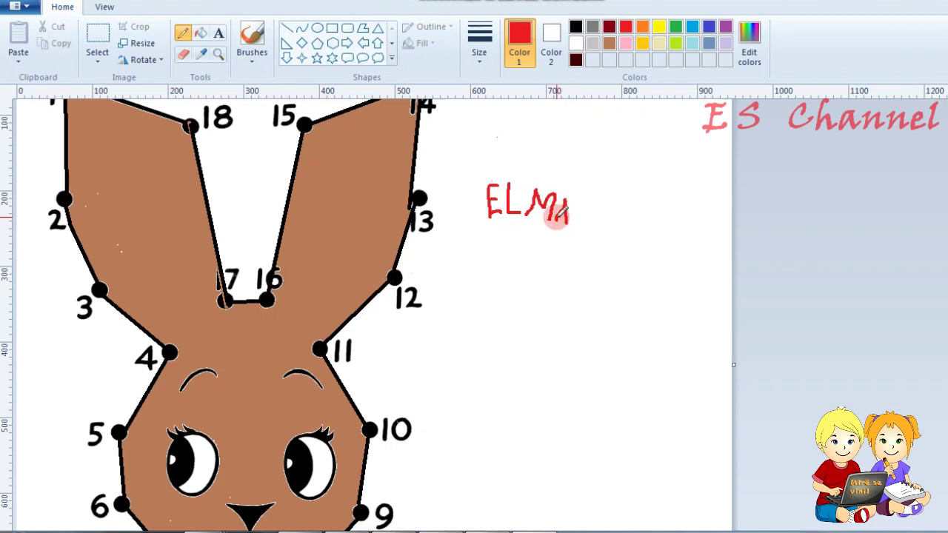
pyautogui.moveTo(566, 215); pyautogui.dragTo(569, 221)
pyautogui.moveTo(482, 230); pyautogui.dragTo(585, 236)
# Draw a small smiley face beside the handwritten name, with two black eyes, a short black nose and a curved red mouth
pyautogui.click(596, 210)
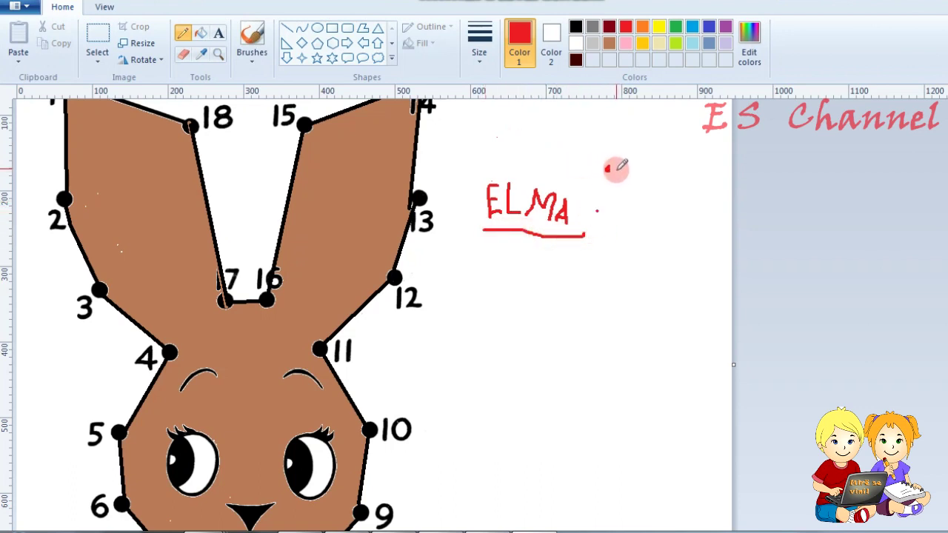
pyautogui.click(607, 169)
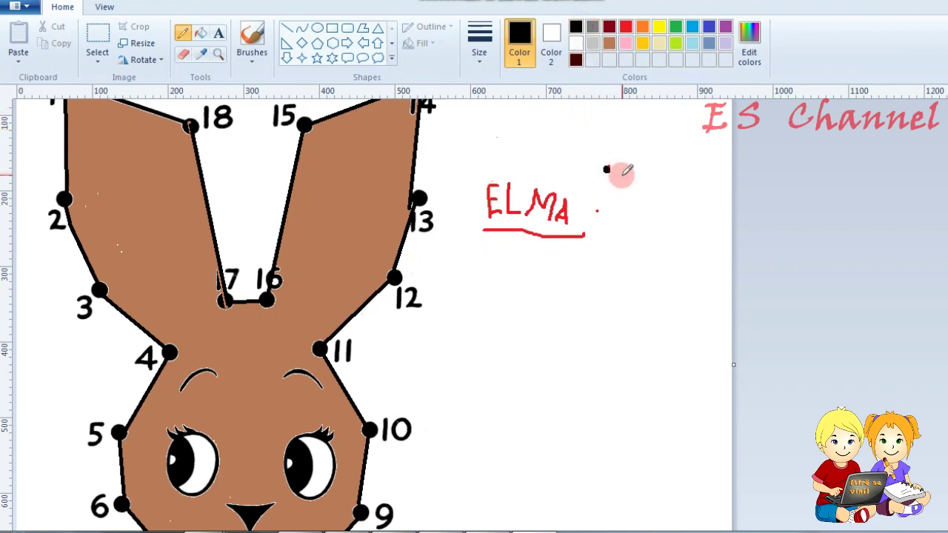
pyautogui.click(619, 171)
pyautogui.click(65, 16)
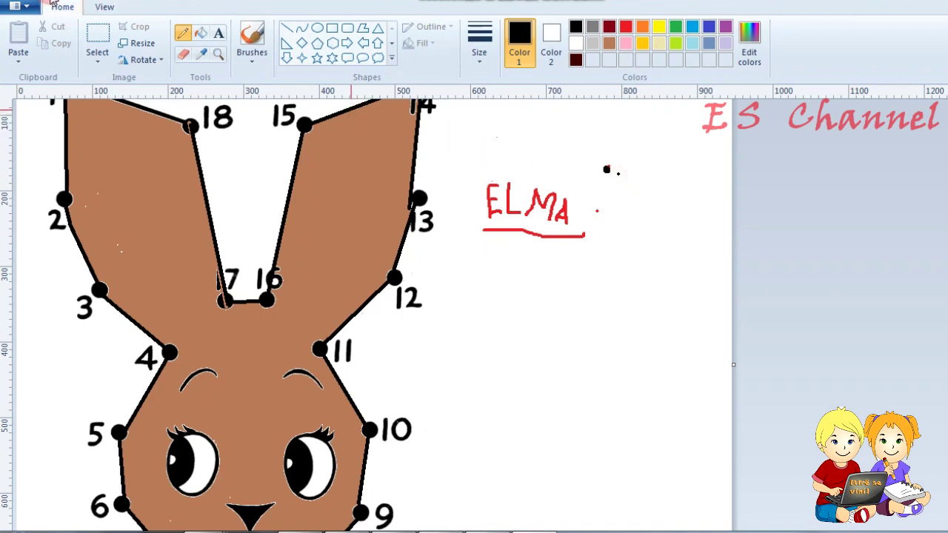
pyautogui.click(597, 182)
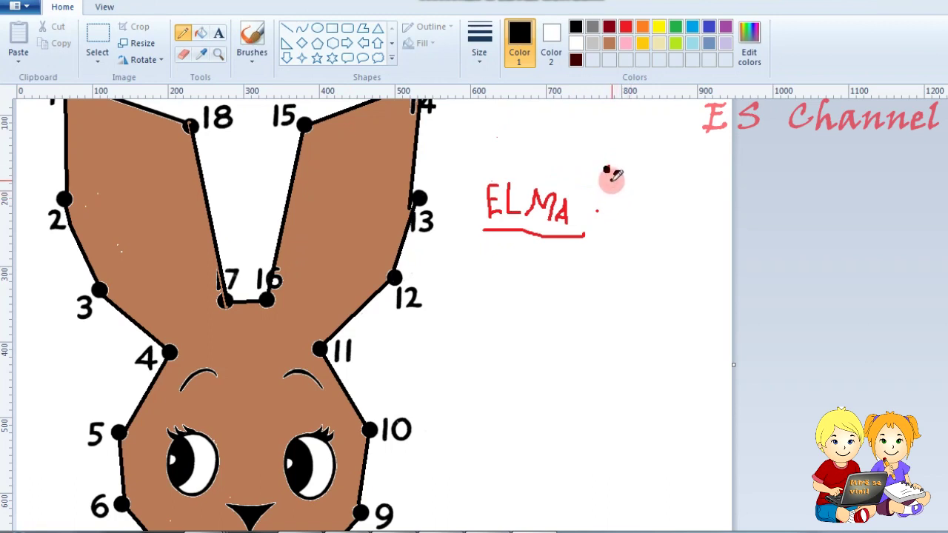
pyautogui.click(626, 28)
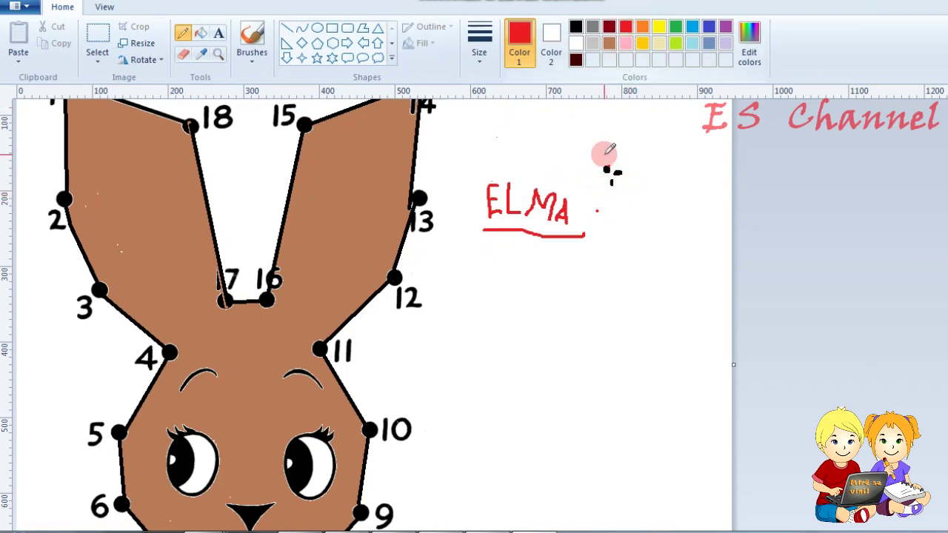
pyautogui.moveTo(601, 188); pyautogui.dragTo(631, 183)
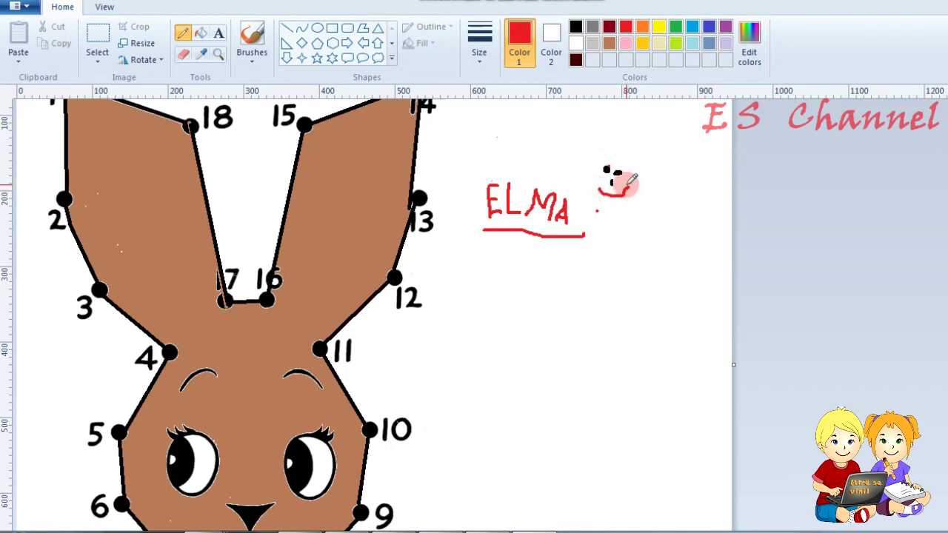
pyautogui.moveTo(635, 185); pyautogui.dragTo(601, 190)
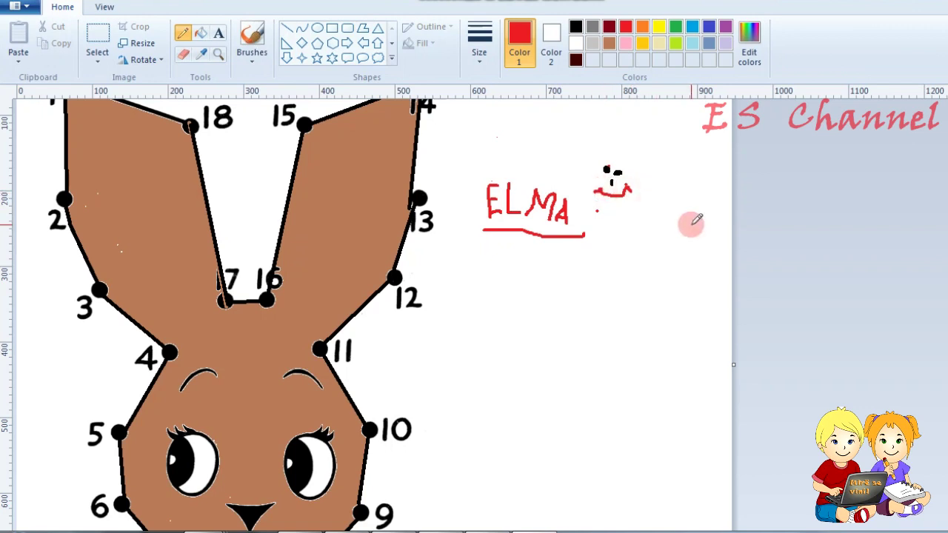
# Select the Fill tool with the custom very dark red color
pyautogui.scroll(1, 496, 137)
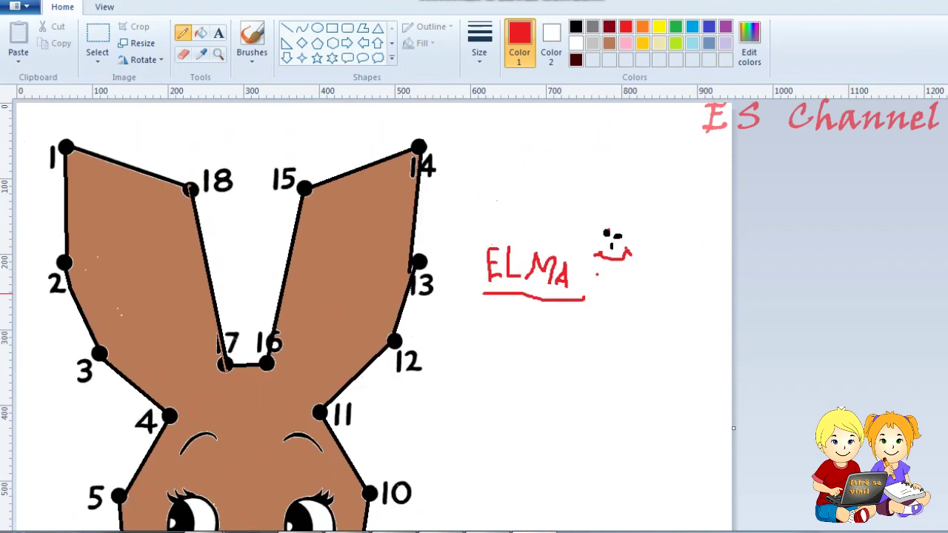
pyautogui.scroll(-2, 496, 137)
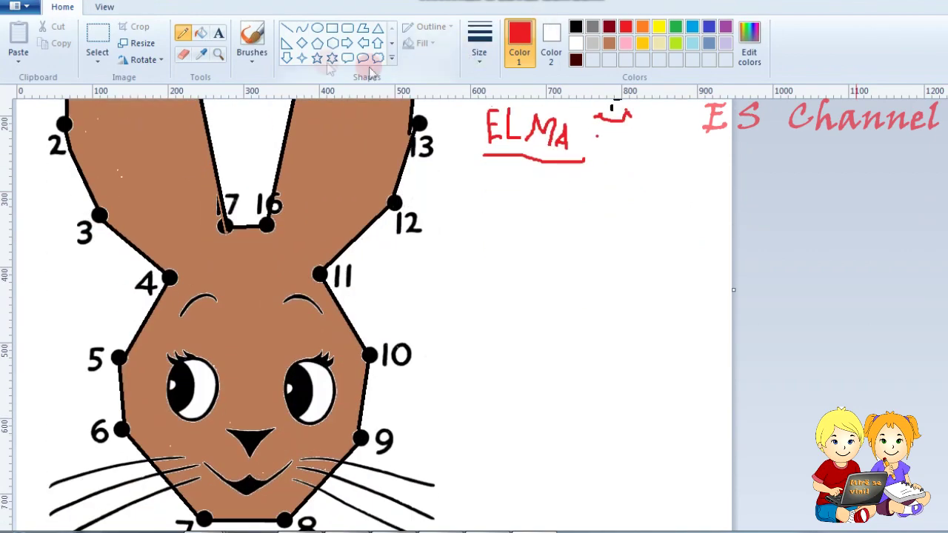
pyautogui.click(200, 32)
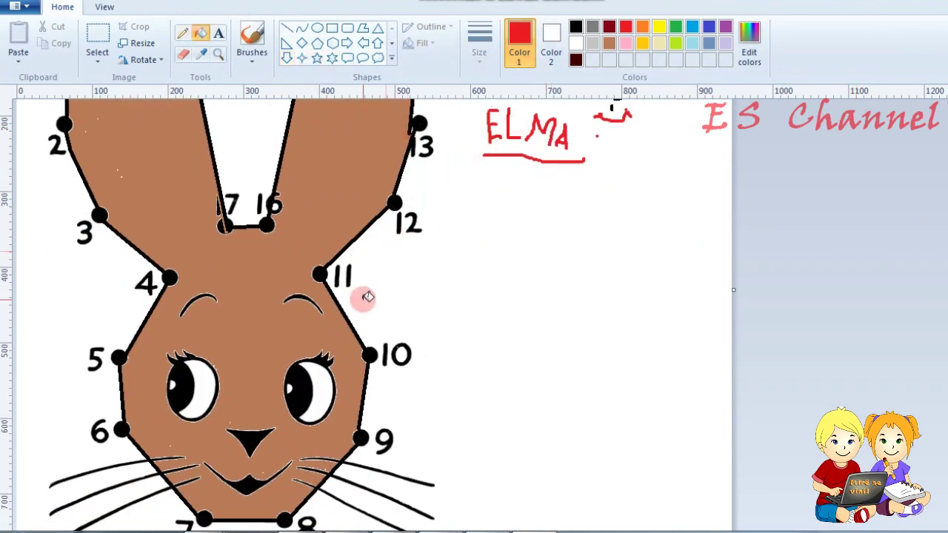
pyautogui.click(576, 59)
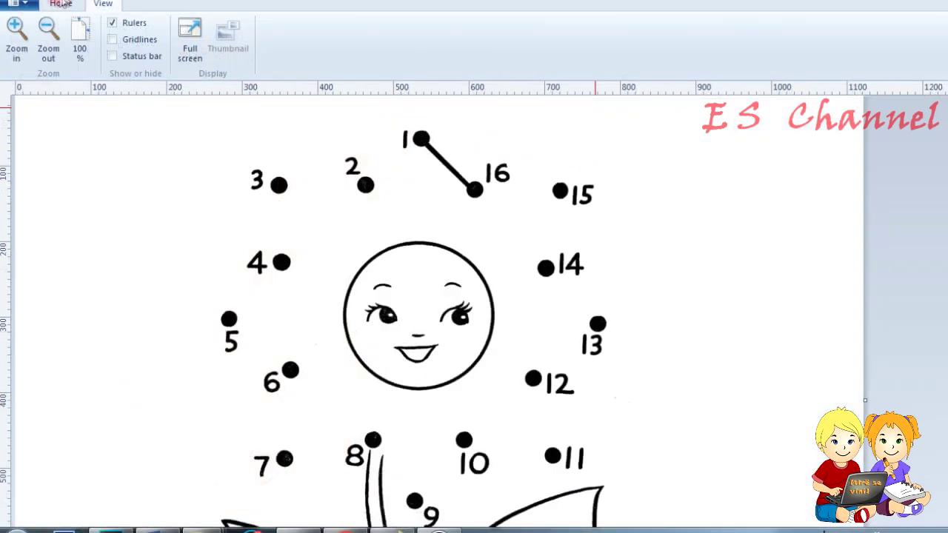
# Connect the flower's dots in numerical order from 1 to 16 with freehand black strokes of the Marker brush
pyautogui.click(60, 4)
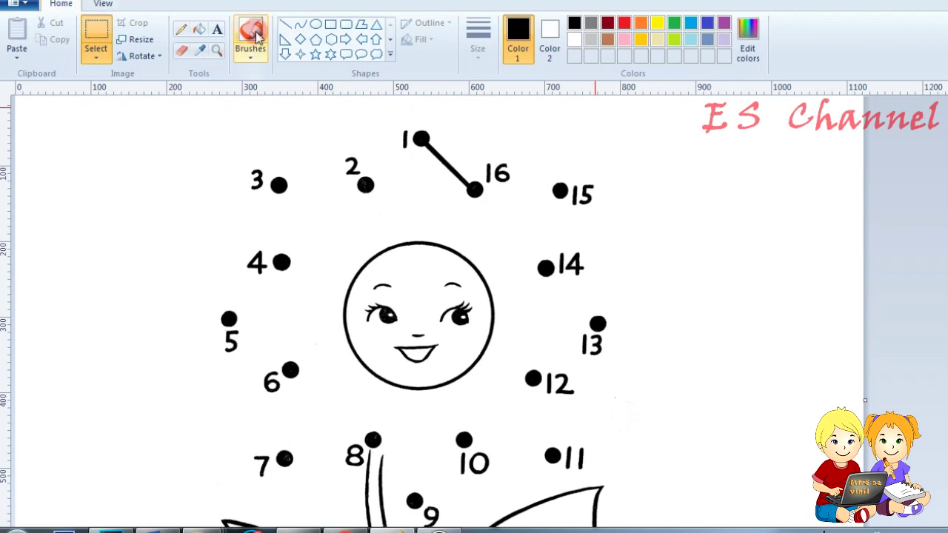
pyautogui.click(253, 51)
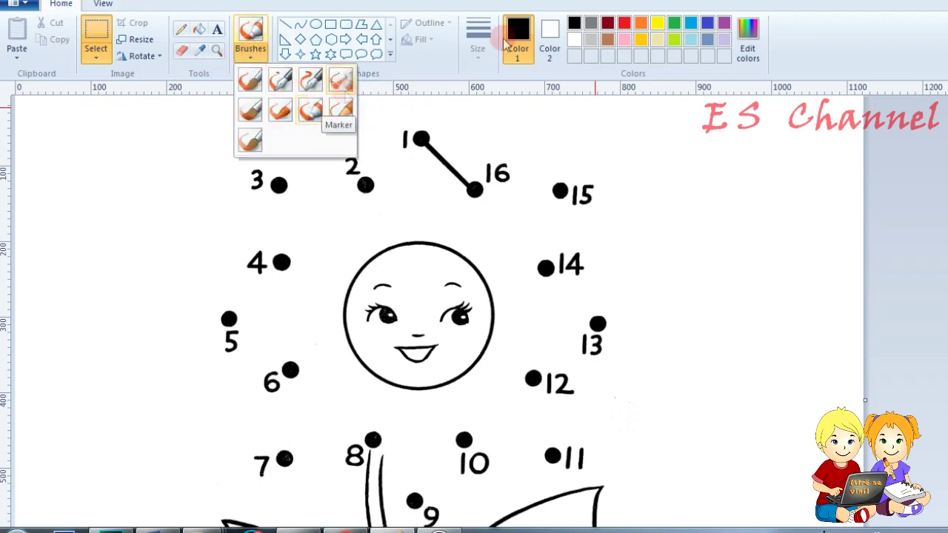
pyautogui.click(312, 111)
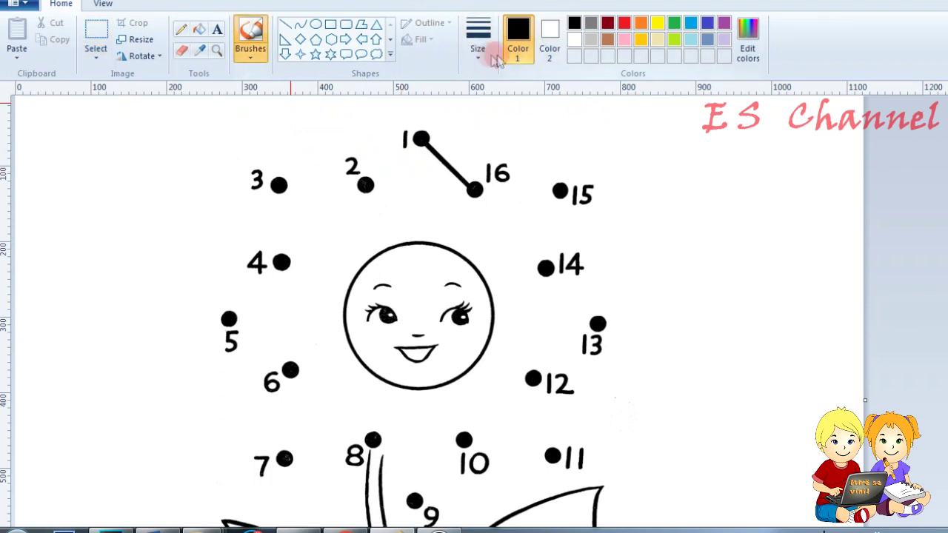
pyautogui.click(477, 37)
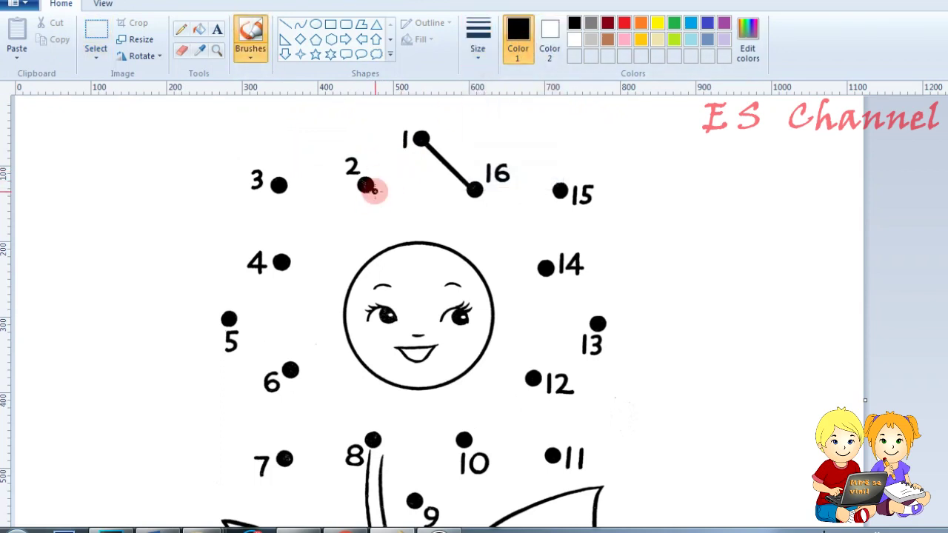
pyautogui.moveTo(415, 146)
pyautogui.mouseDown()
pyautogui.moveTo(369, 188)
pyautogui.moveTo(288, 186)
pyautogui.moveTo(279, 240)
pyautogui.mouseUp()
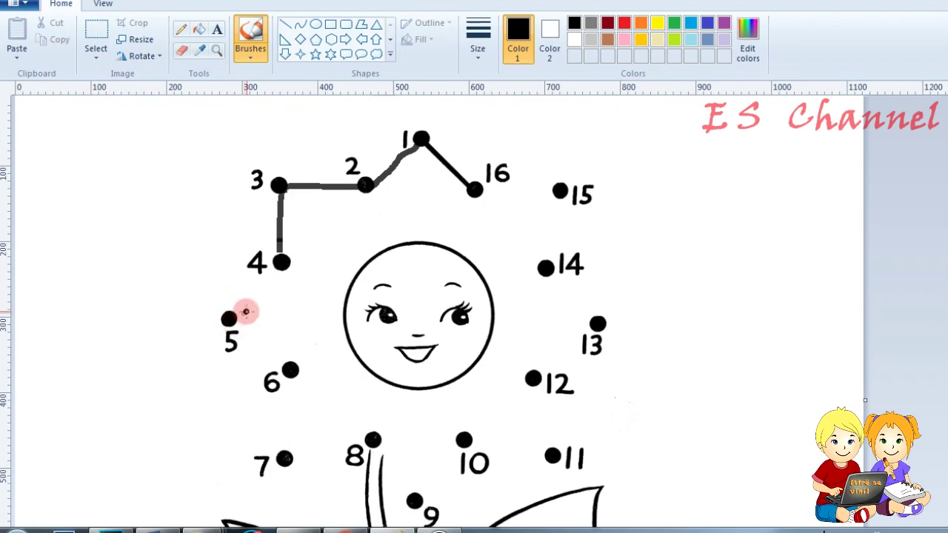
pyautogui.moveTo(280, 263)
pyautogui.mouseDown()
pyautogui.moveTo(228, 318)
pyautogui.moveTo(290, 369)
pyautogui.moveTo(285, 446)
pyautogui.moveTo(373, 442)
pyautogui.moveTo(401, 504)
pyautogui.moveTo(429, 486)
pyautogui.moveTo(457, 438)
pyautogui.moveTo(555, 452)
pyautogui.moveTo(533, 449)
pyautogui.moveTo(555, 452)
pyautogui.moveTo(536, 401)
pyautogui.moveTo(595, 321)
pyautogui.moveTo(565, 301)
pyautogui.moveTo(546, 266)
pyautogui.moveTo(565, 236)
pyautogui.mouseUp()
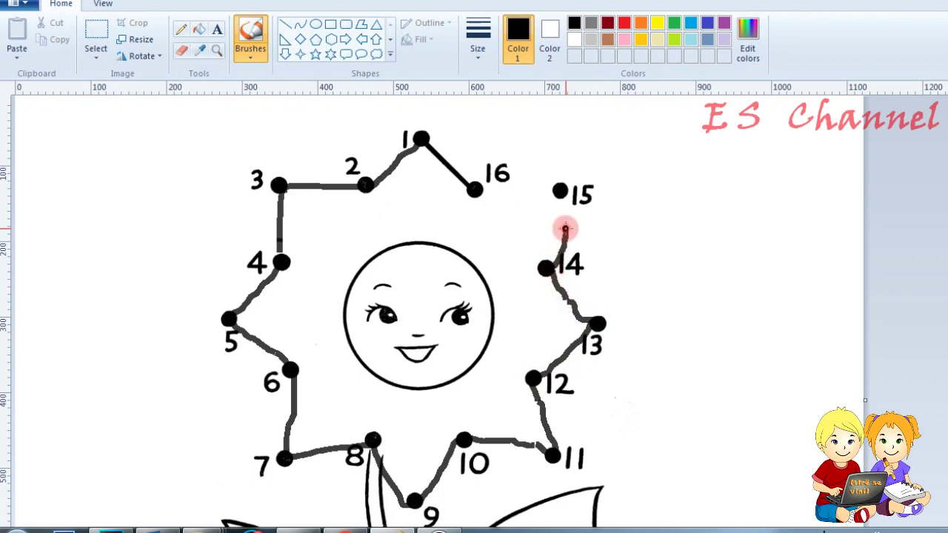
pyautogui.moveTo(563, 194); pyautogui.dragTo(563, 221)
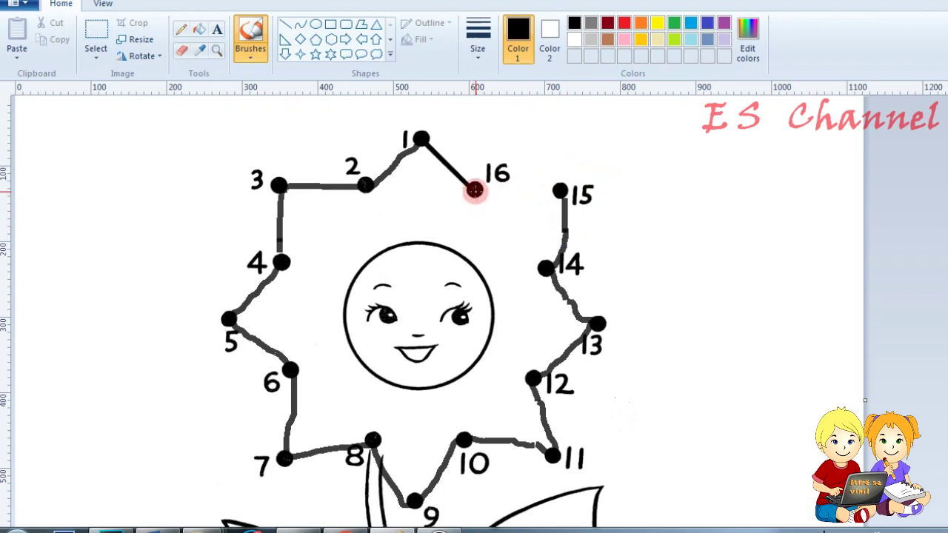
pyautogui.moveTo(474, 189); pyautogui.dragTo(531, 187)
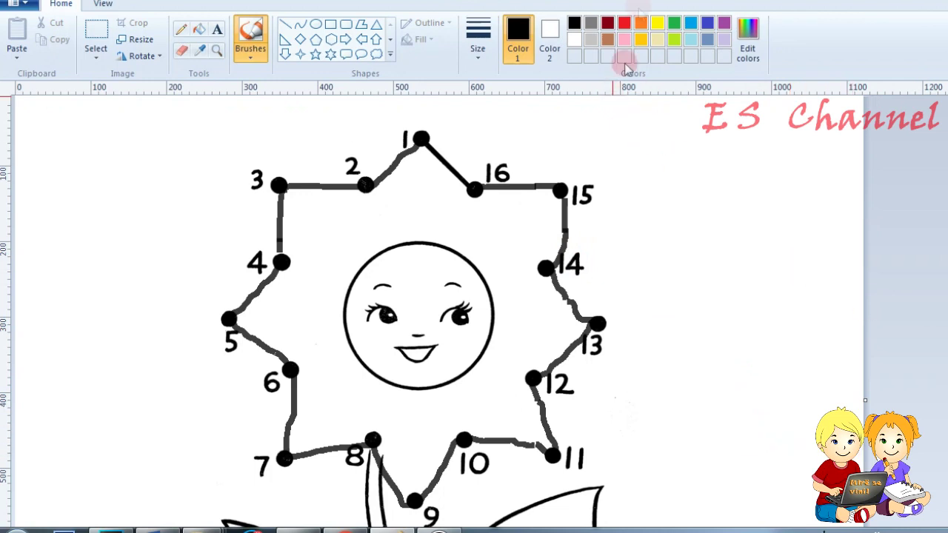
# Fill the flower's round face with yellow and its mouth with red
pyautogui.click(657, 23)
pyautogui.click(199, 29)
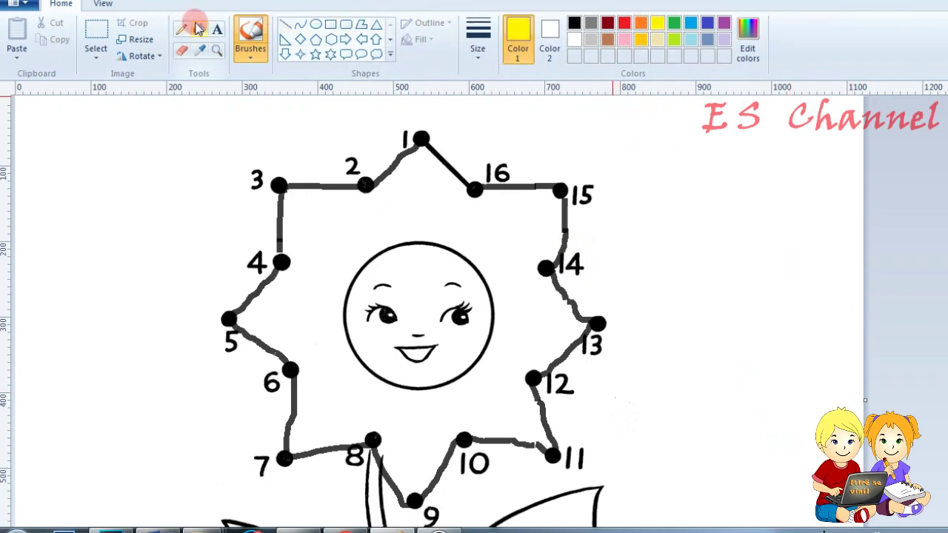
pyautogui.click(392, 271)
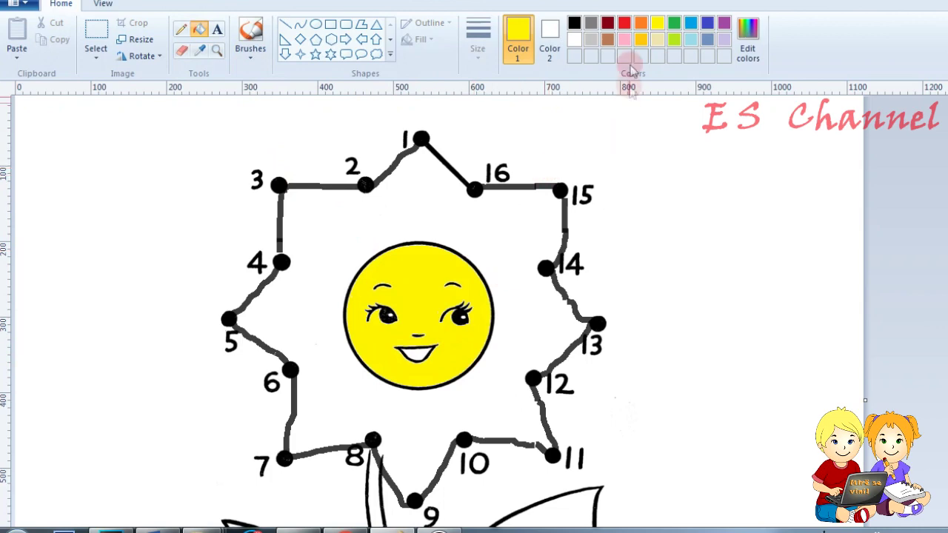
pyautogui.click(629, 28)
pyautogui.click(423, 354)
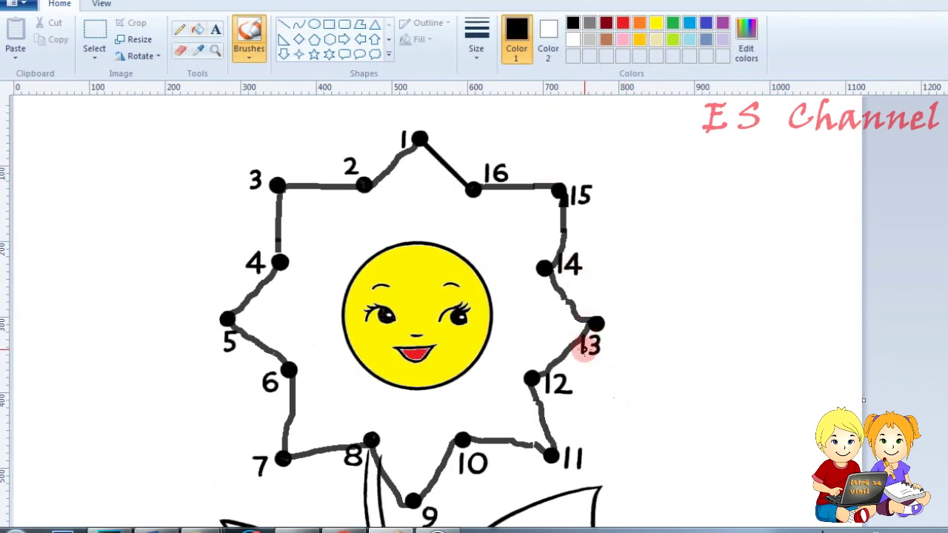
# Touch up the petal outline near dots 11 and 13 with the black brush and fill the petals with red
pyautogui.moveTo(585, 350); pyautogui.dragTo(541, 440)
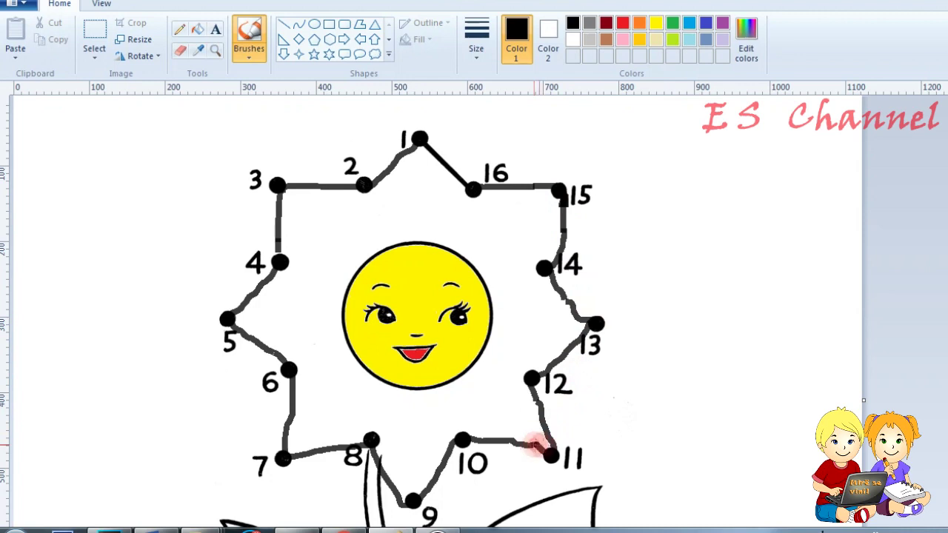
pyautogui.moveTo(536, 446); pyautogui.dragTo(549, 454)
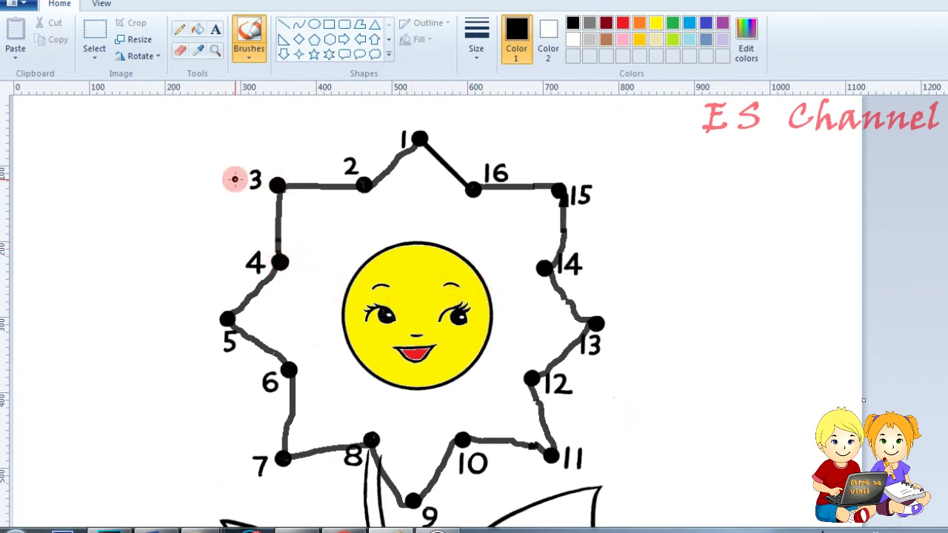
pyautogui.moveTo(544, 268); pyautogui.dragTo(569, 305)
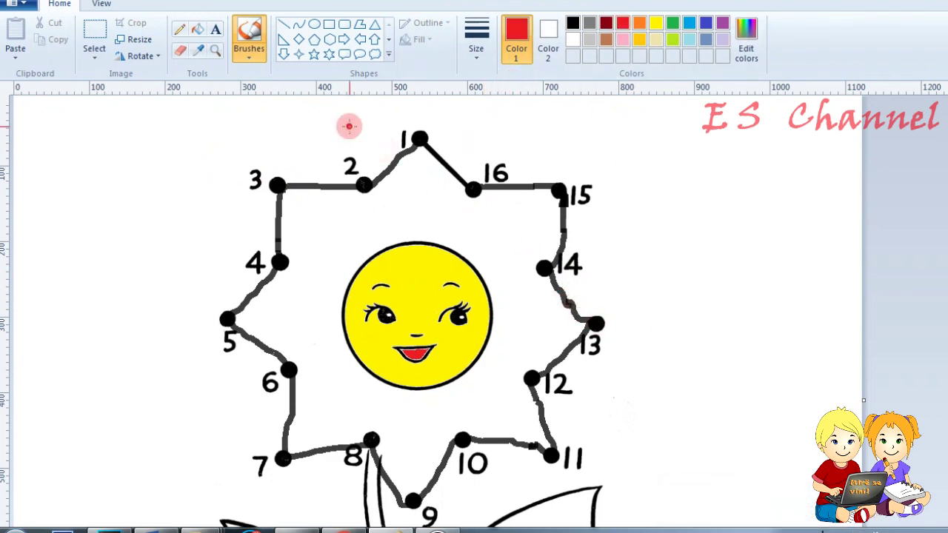
pyautogui.click(197, 28)
pyautogui.click(332, 210)
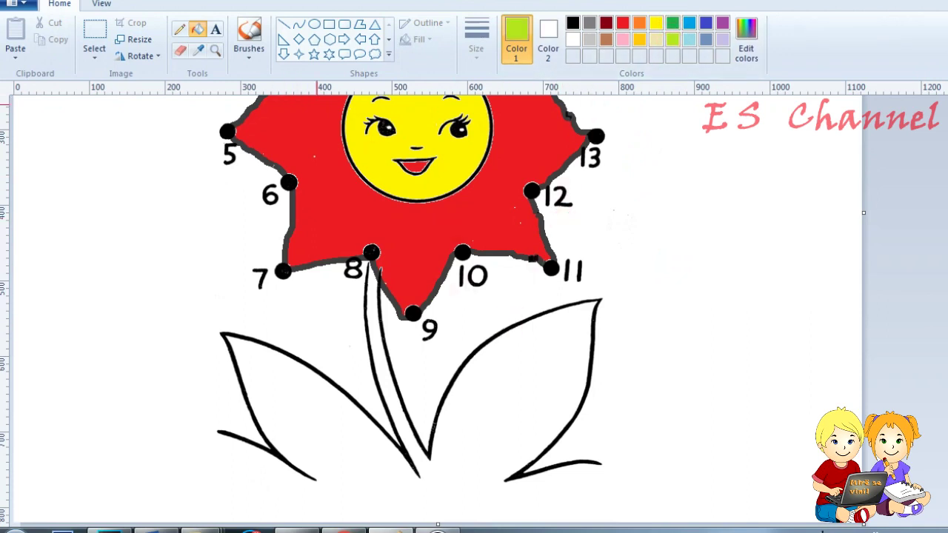
# Close the open base between the two leaves with a lime brush stroke and fill the leaves and stem with lime
pyautogui.click(250, 37)
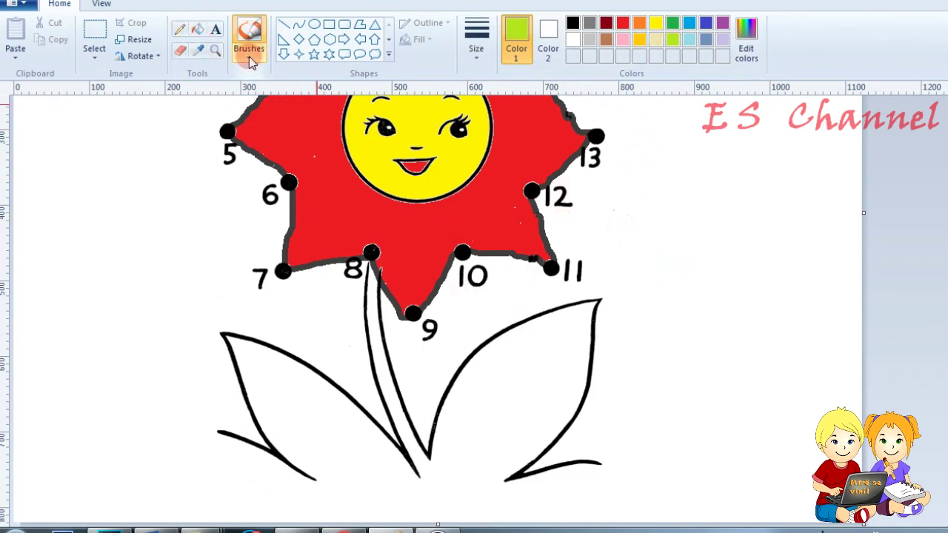
pyautogui.moveTo(315, 480); pyautogui.dragTo(513, 489)
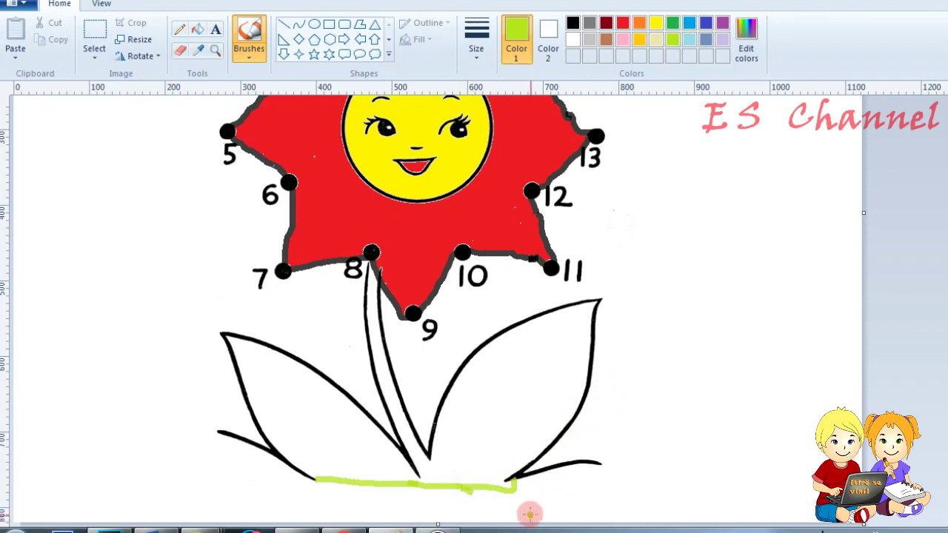
pyautogui.moveTo(481, 488); pyautogui.dragTo(568, 482)
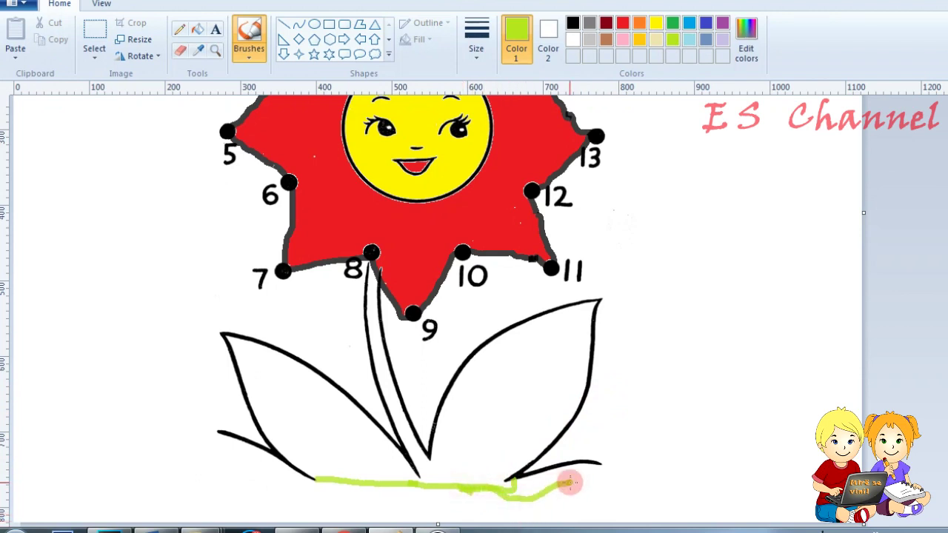
pyautogui.click(204, 37)
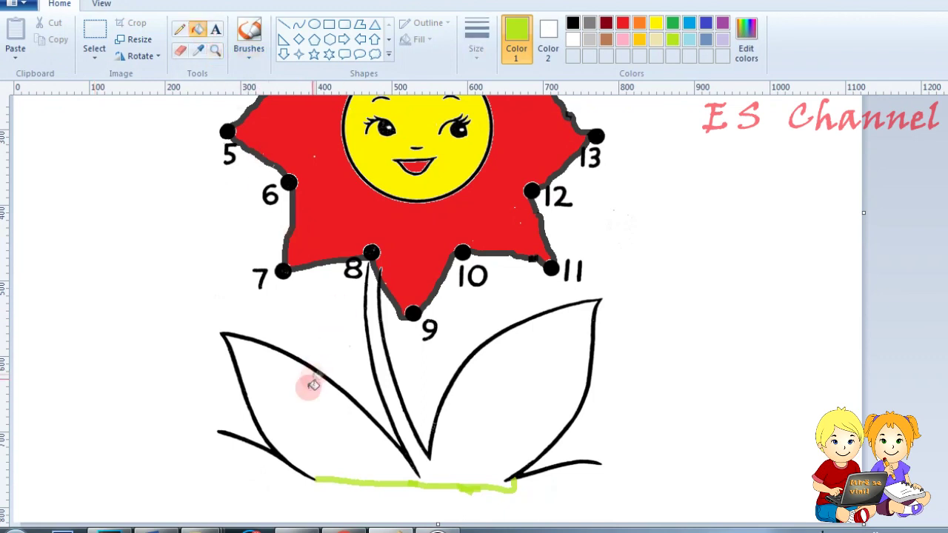
pyautogui.click(311, 385)
# Handwrite the name in pink capital letters beside the flower with a thicker Pencil stroke and underline it
pyautogui.click(622, 40)
pyautogui.click(181, 31)
pyautogui.click(179, 29)
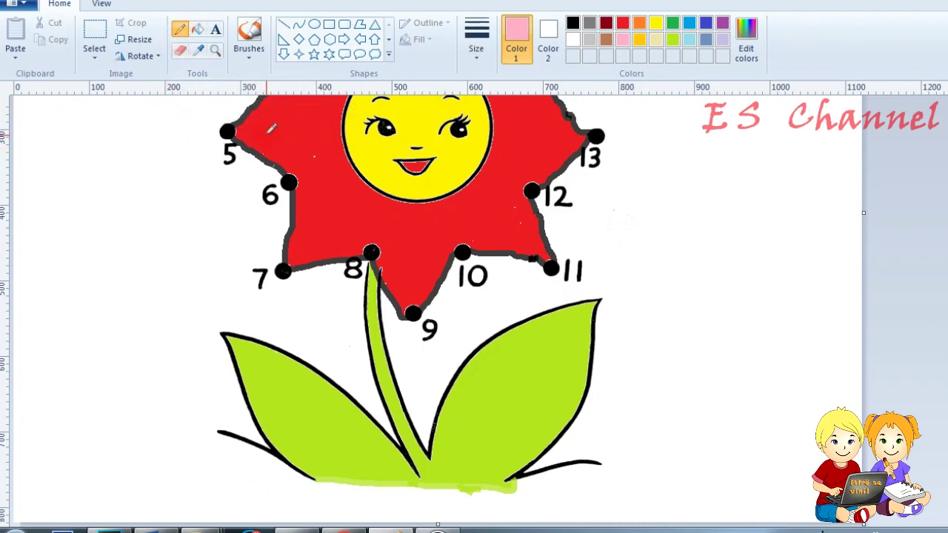
pyautogui.click(477, 40)
pyautogui.click(500, 159)
pyautogui.scroll(5, 933, 140)
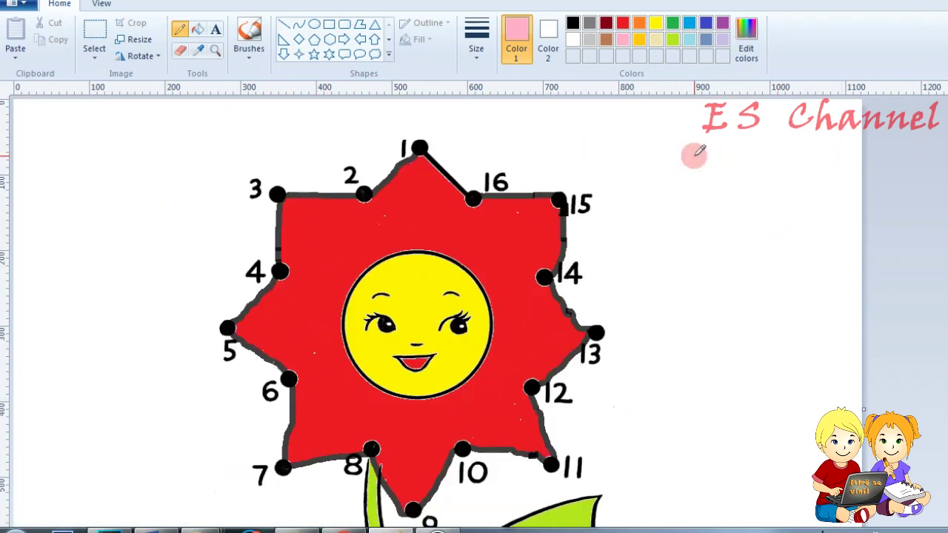
pyautogui.moveTo(658, 208); pyautogui.dragTo(653, 197)
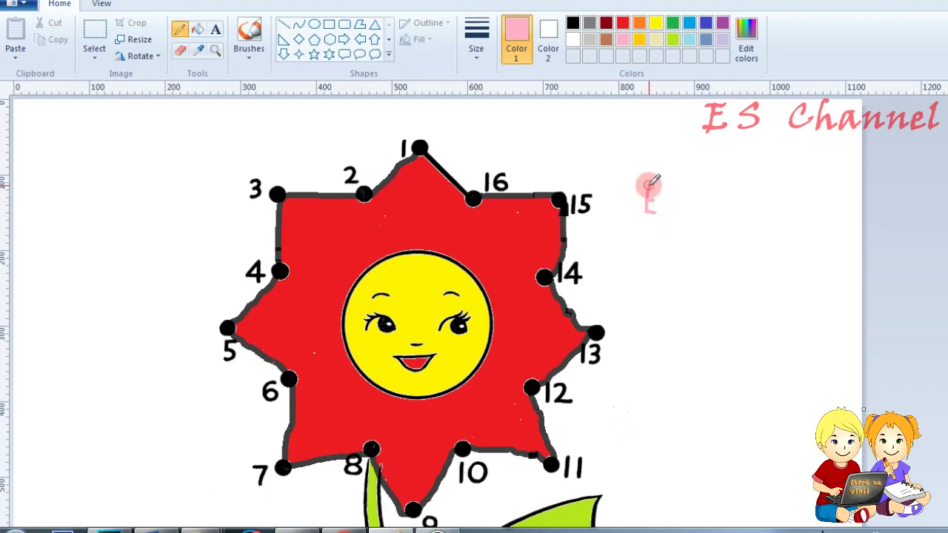
pyautogui.moveTo(660, 188); pyautogui.dragTo(659, 214)
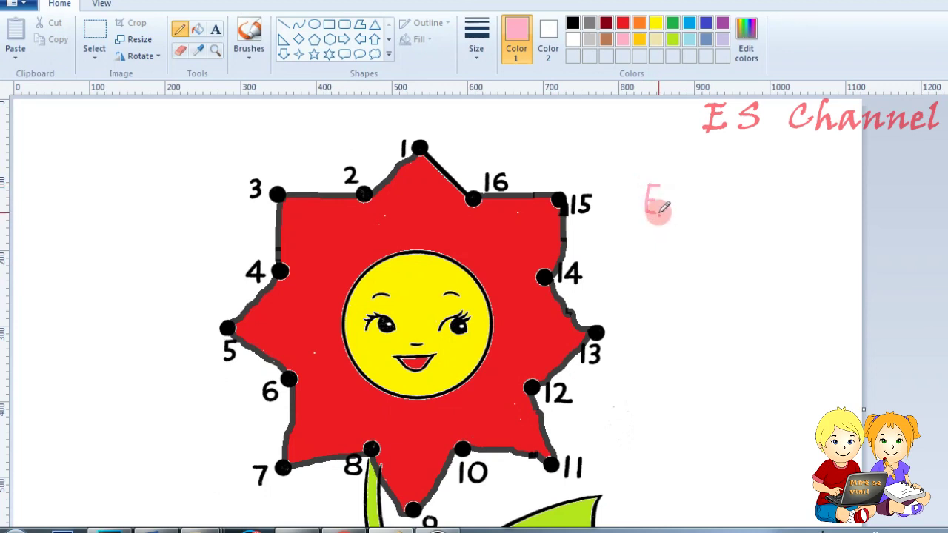
pyautogui.moveTo(662, 189); pyautogui.dragTo(666, 213)
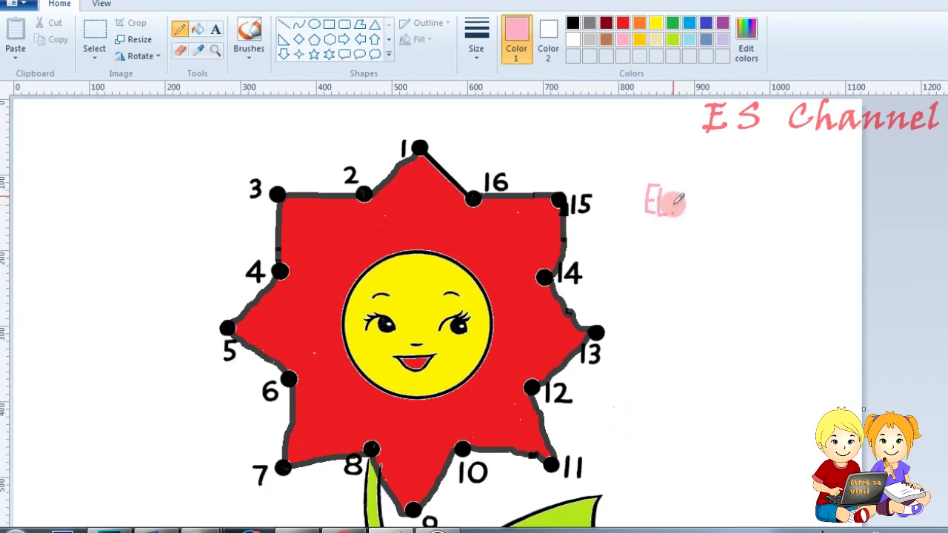
pyautogui.moveTo(670, 214); pyautogui.dragTo(679, 200)
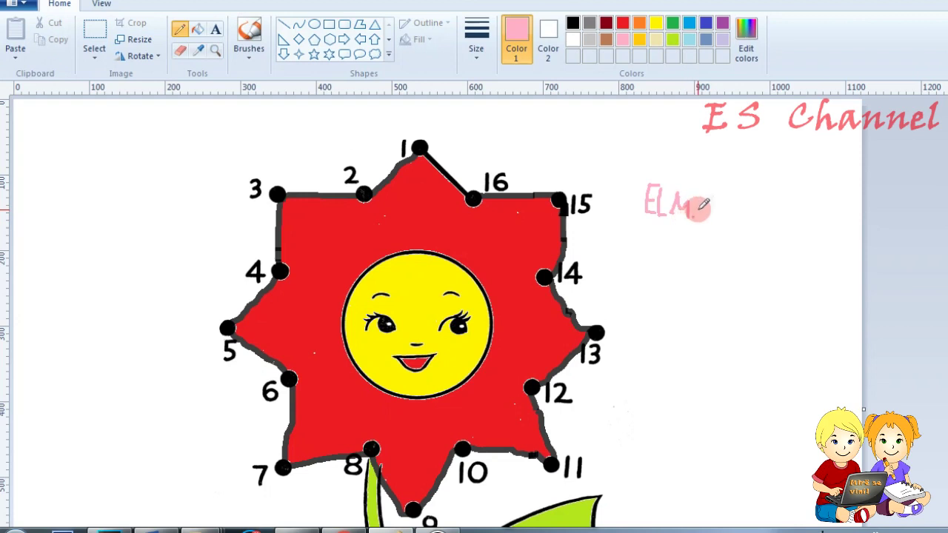
pyautogui.moveTo(706, 200); pyautogui.dragTo(706, 221)
pyautogui.moveTo(635, 230); pyautogui.dragTo(709, 236)
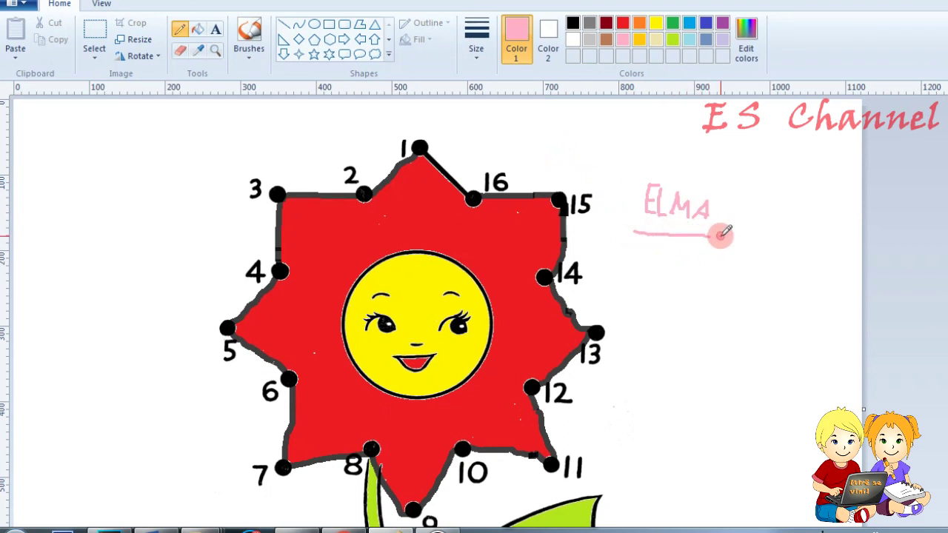
# Draw a small pink heart shape beside the handwritten name and fill it with pink
pyautogui.click(391, 54)
pyautogui.click(283, 68)
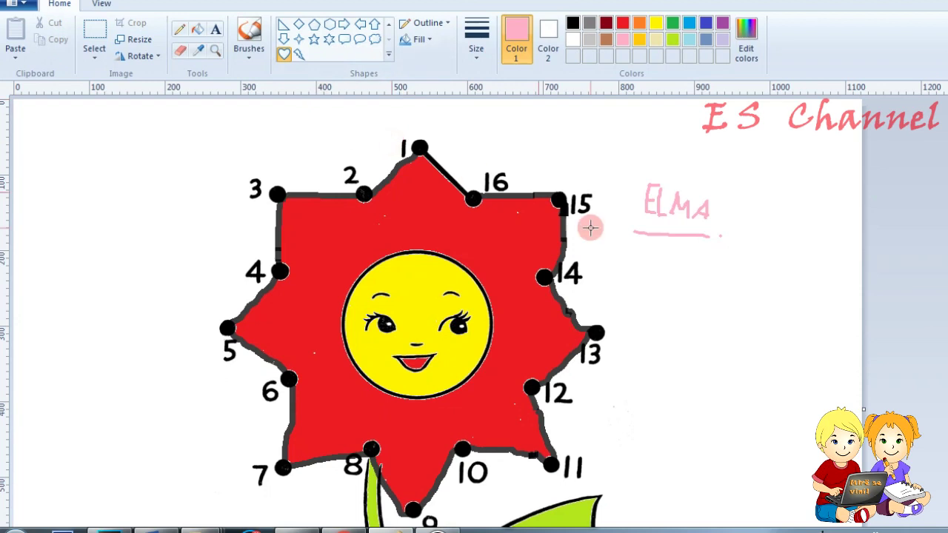
pyautogui.moveTo(740, 193); pyautogui.dragTo(768, 215)
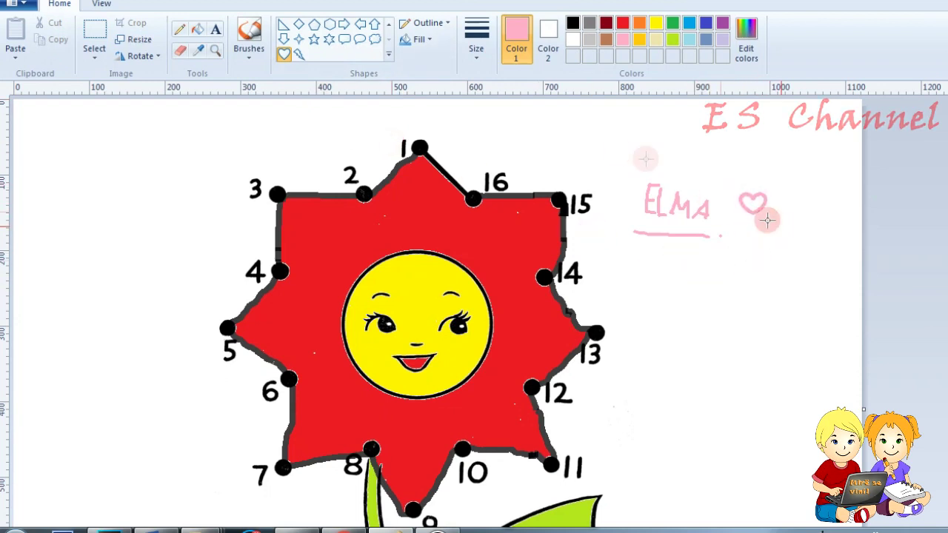
pyautogui.click(200, 28)
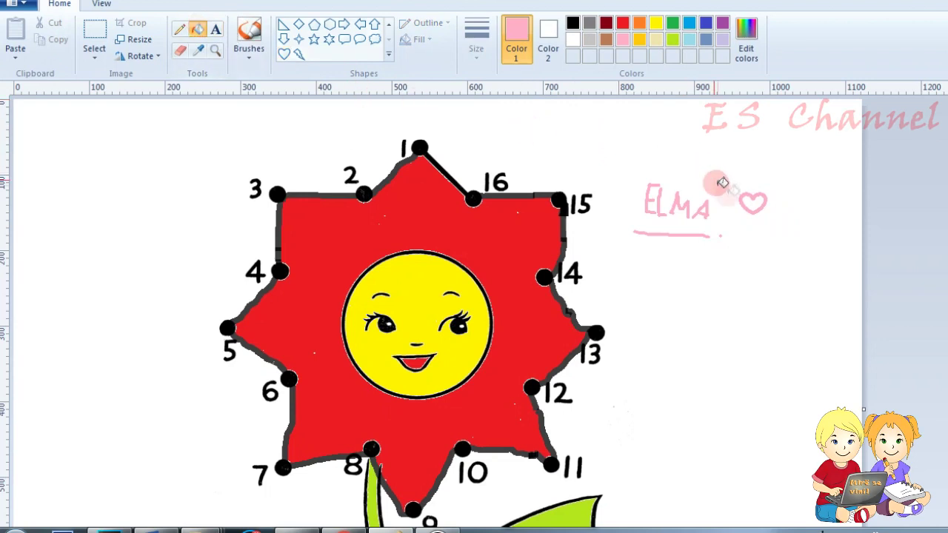
pyautogui.click(760, 205)
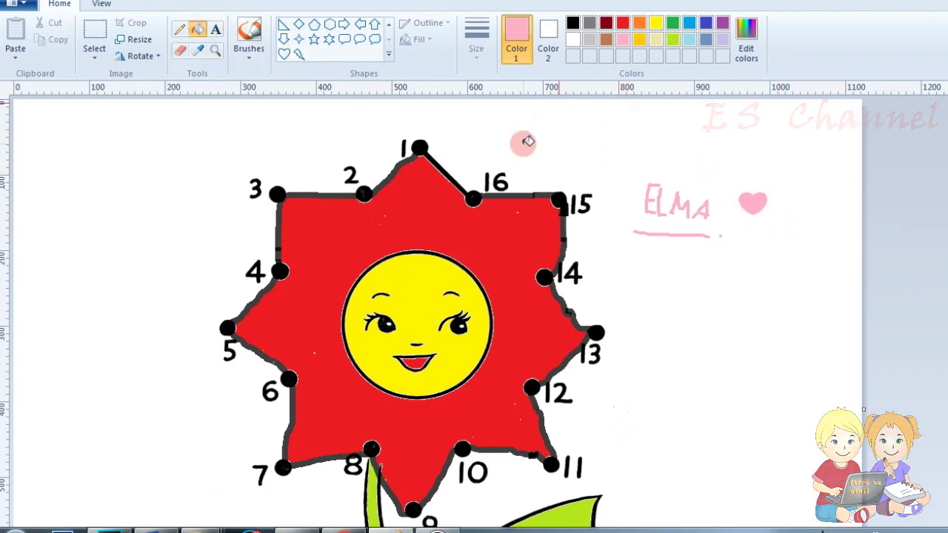
# Set the drawing colour to white and switch to the Pencil
pyautogui.click(573, 39)
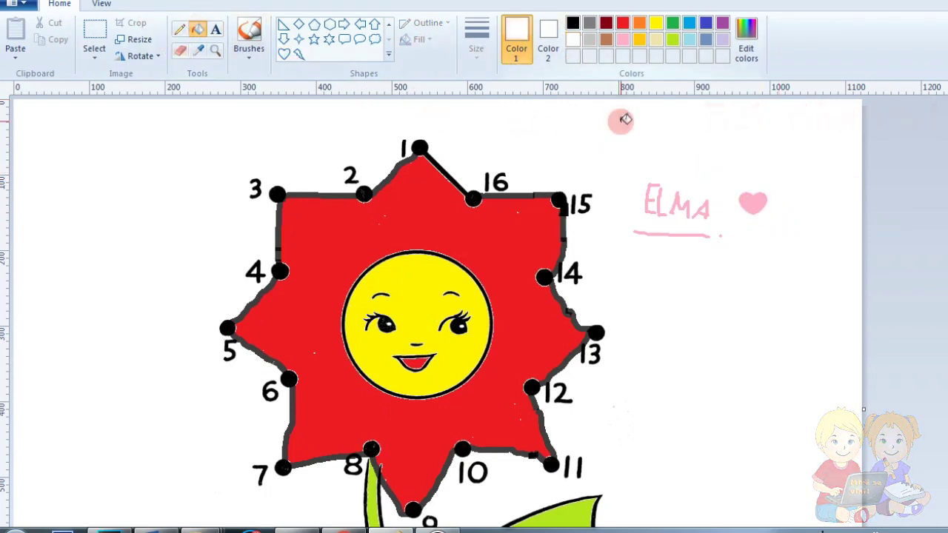
pyautogui.click(179, 31)
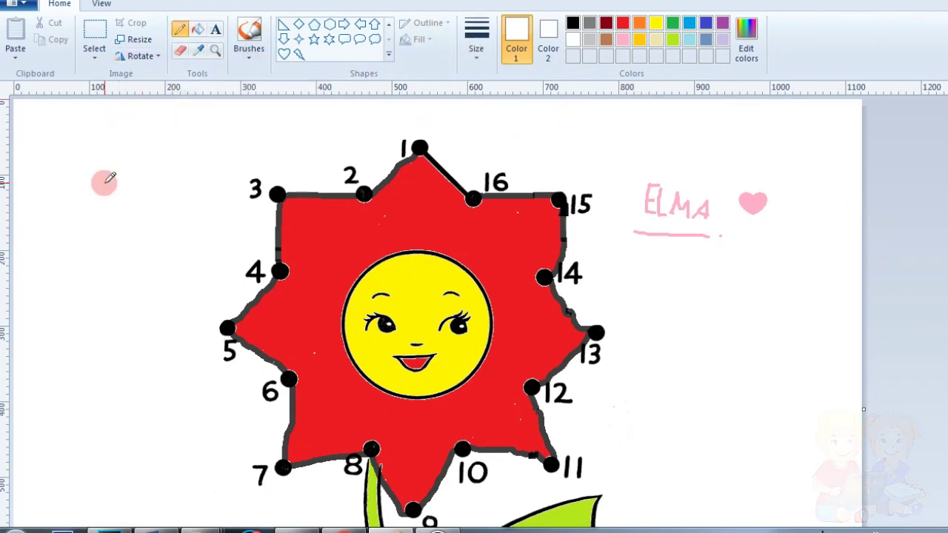